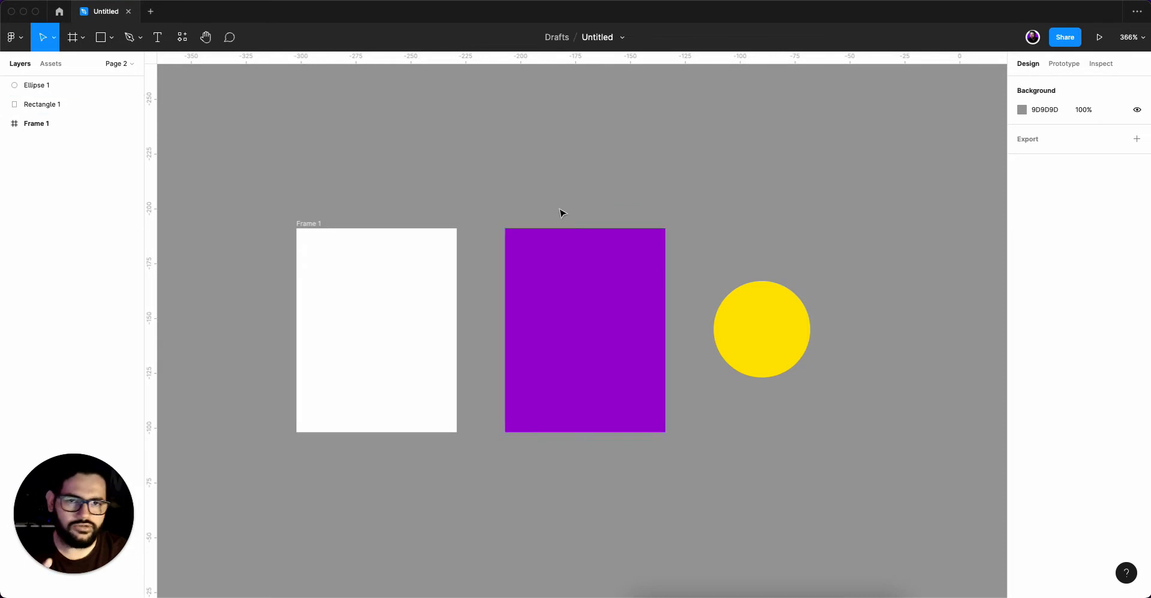
pyautogui.click(311, 231)
pyautogui.click(542, 233)
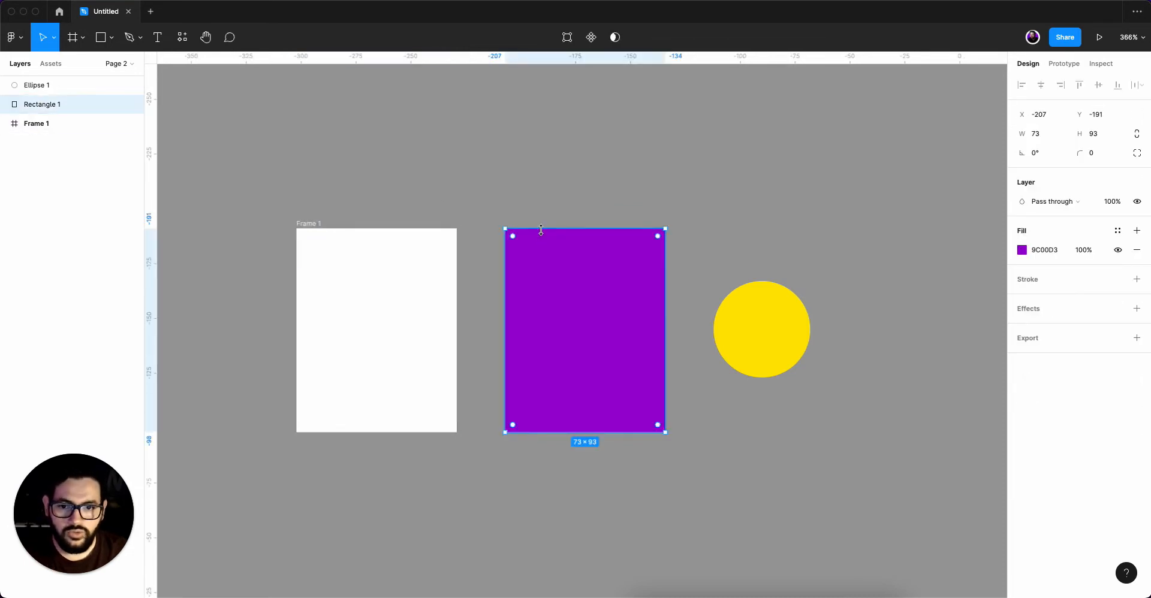
pyautogui.click(773, 328)
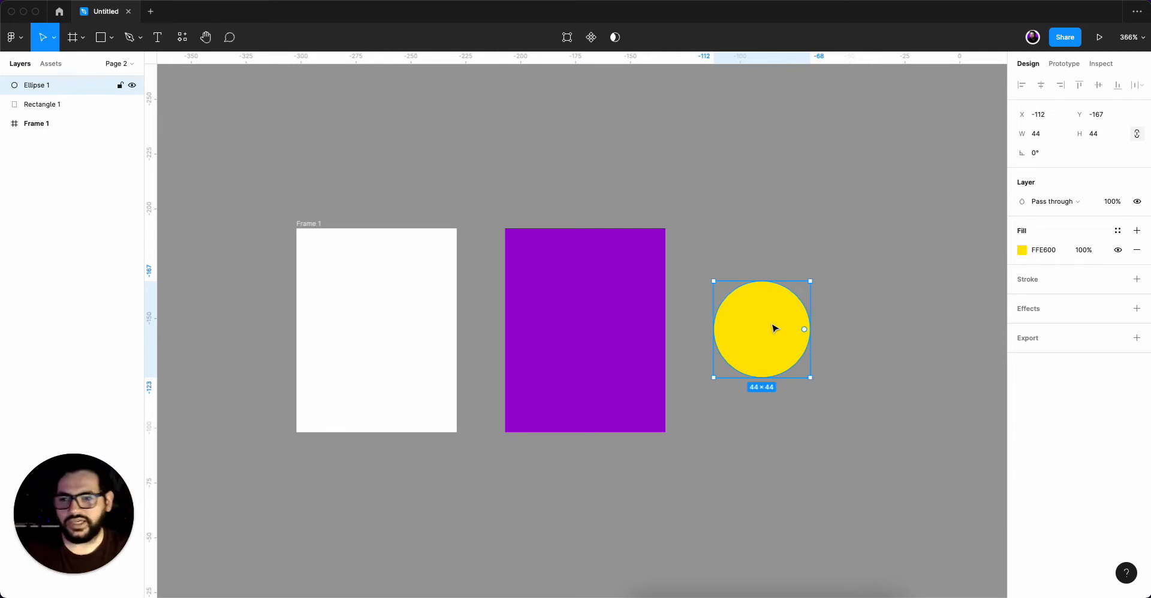
pyautogui.click(112, 39)
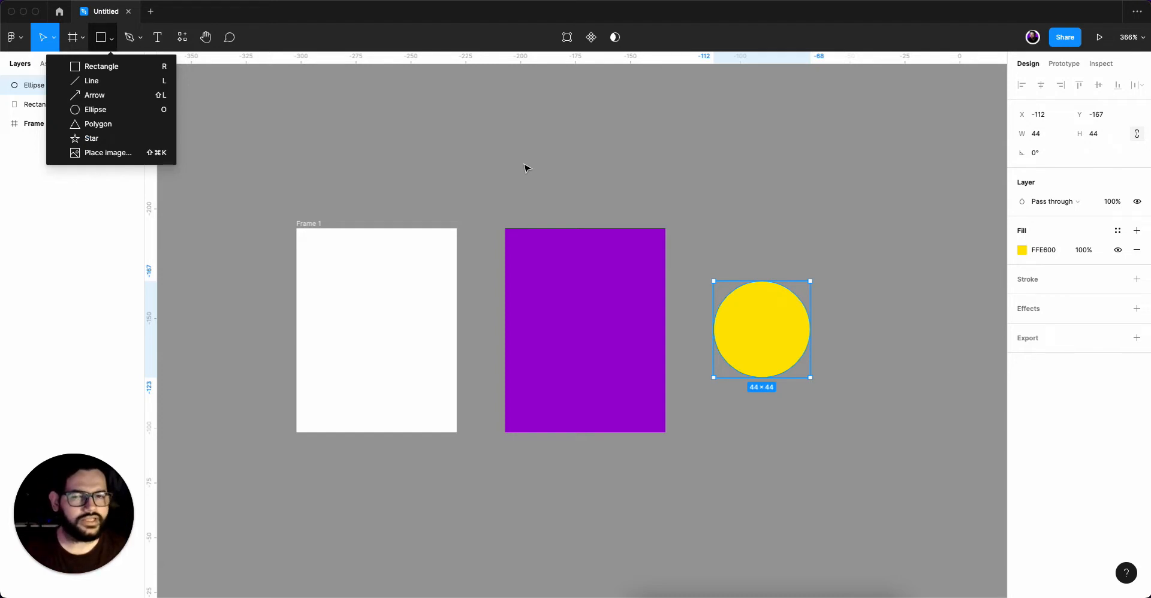
pyautogui.click(401, 113)
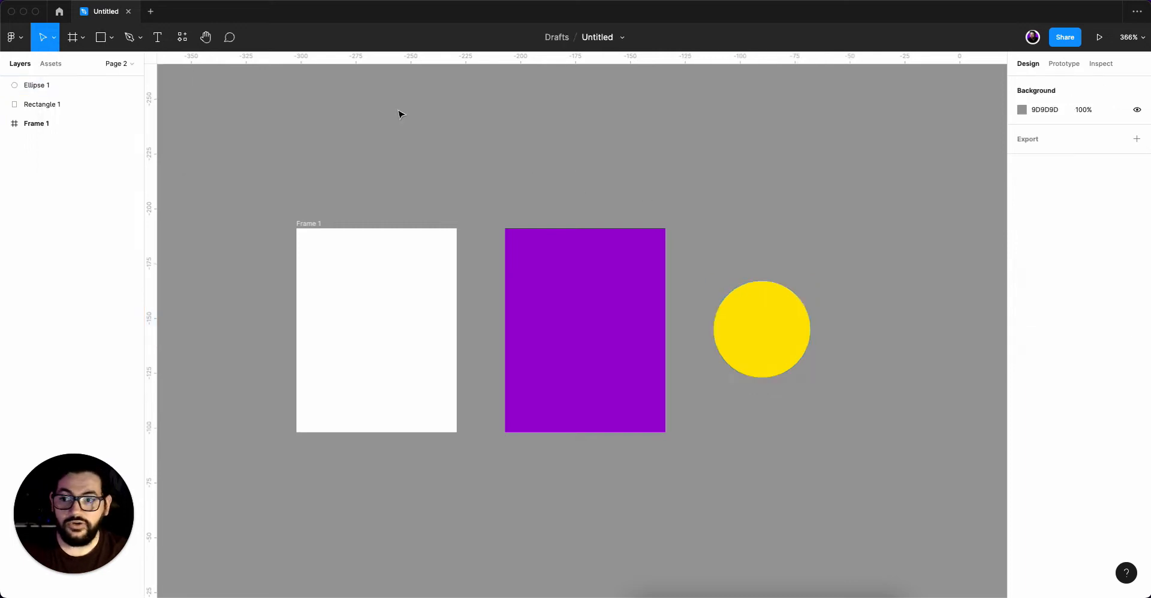
# Create a new 100 × 100 frame on the canvas with the Frame tool.
pyautogui.click(84, 37)
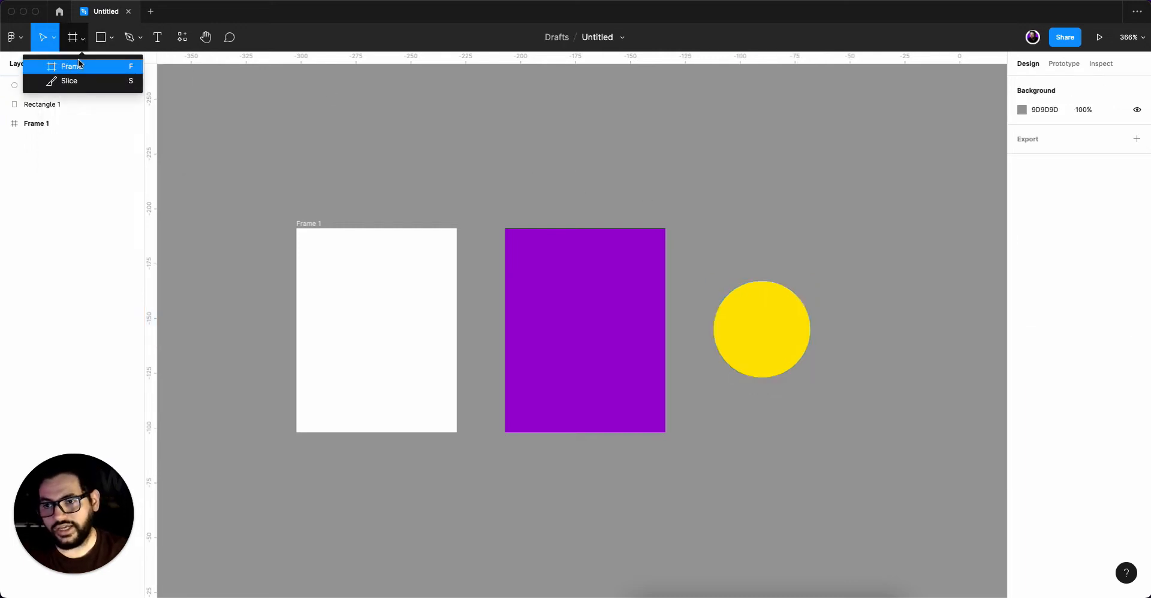
pyautogui.click(353, 142)
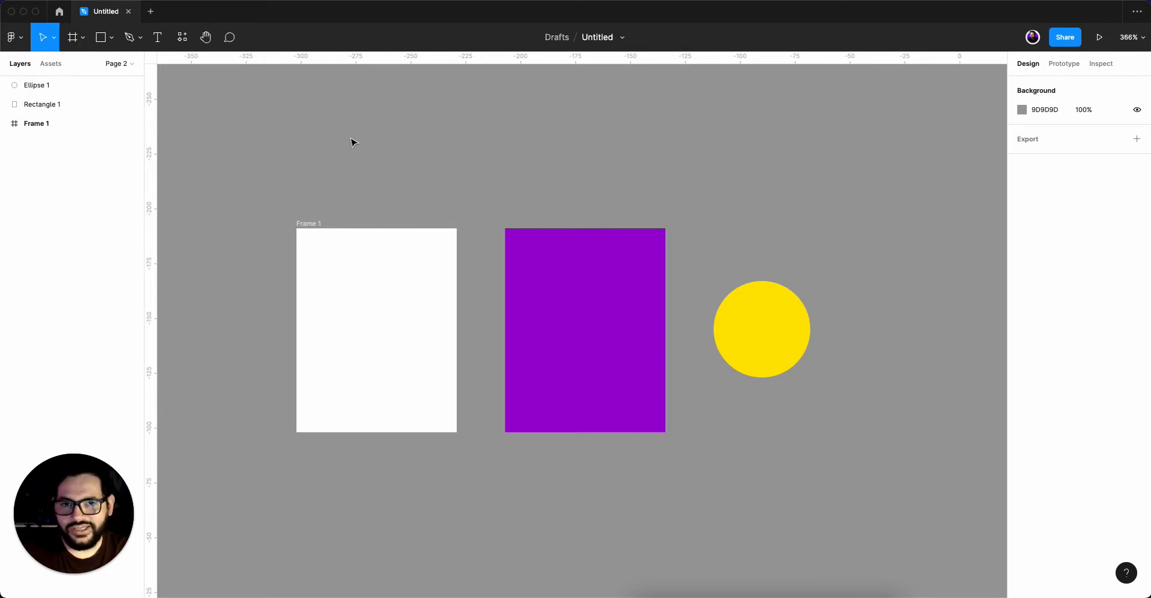
pyautogui.press('f')
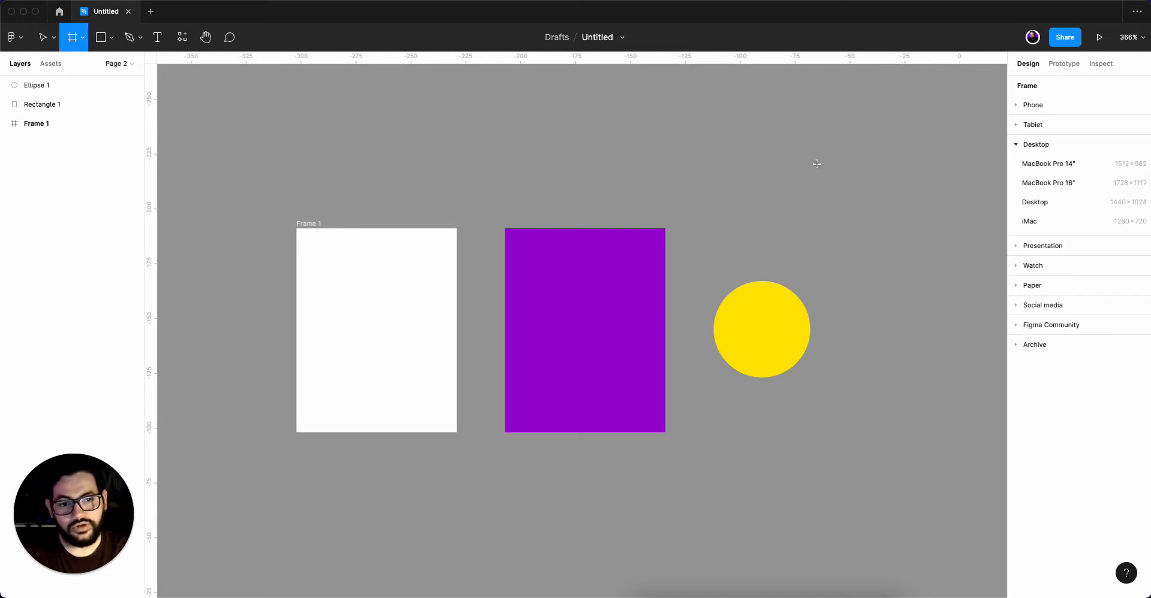
pyautogui.click(725, 149)
pyautogui.moveTo(748, 169); pyautogui.dragTo(826, 504)
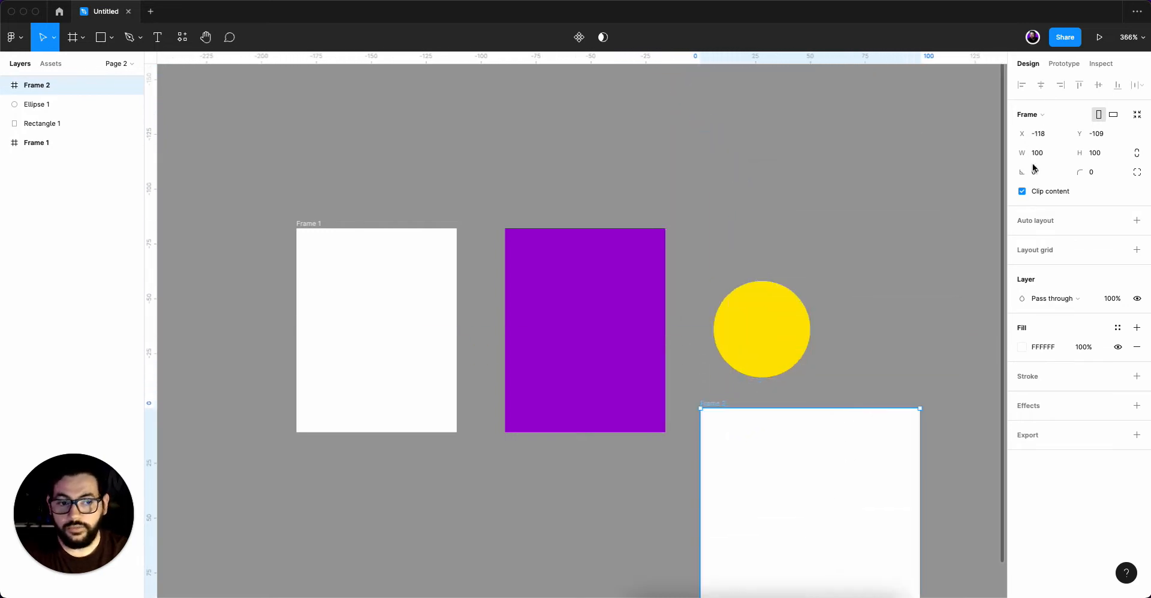
# Move the new frame below Frame 1 with their left edges aligned, at X -302, Y -73.
pyautogui.scroll(-5, 887, 359)
pyautogui.moveTo(869, 429); pyautogui.dragTo(568, 467)
pyautogui.moveTo(693, 419); pyautogui.dragTo(652, 290)
pyautogui.moveTo(526, 370); pyautogui.dragTo(518, 382)
pyautogui.moveTo(480, 349); pyautogui.dragTo(482, 354)
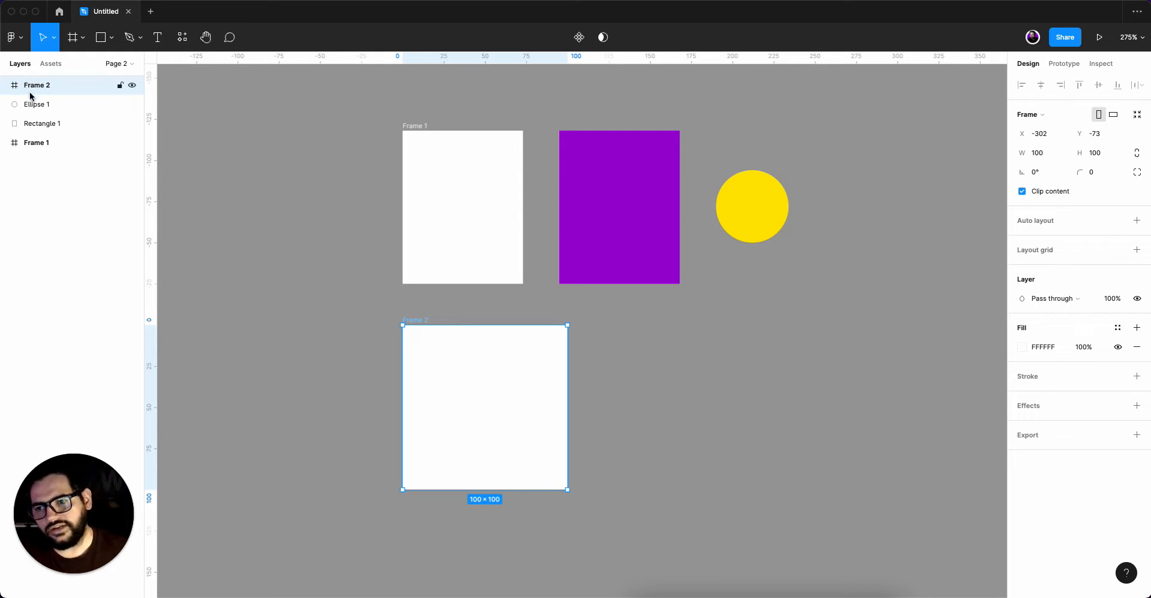
pyautogui.click(31, 104)
pyautogui.click(36, 130)
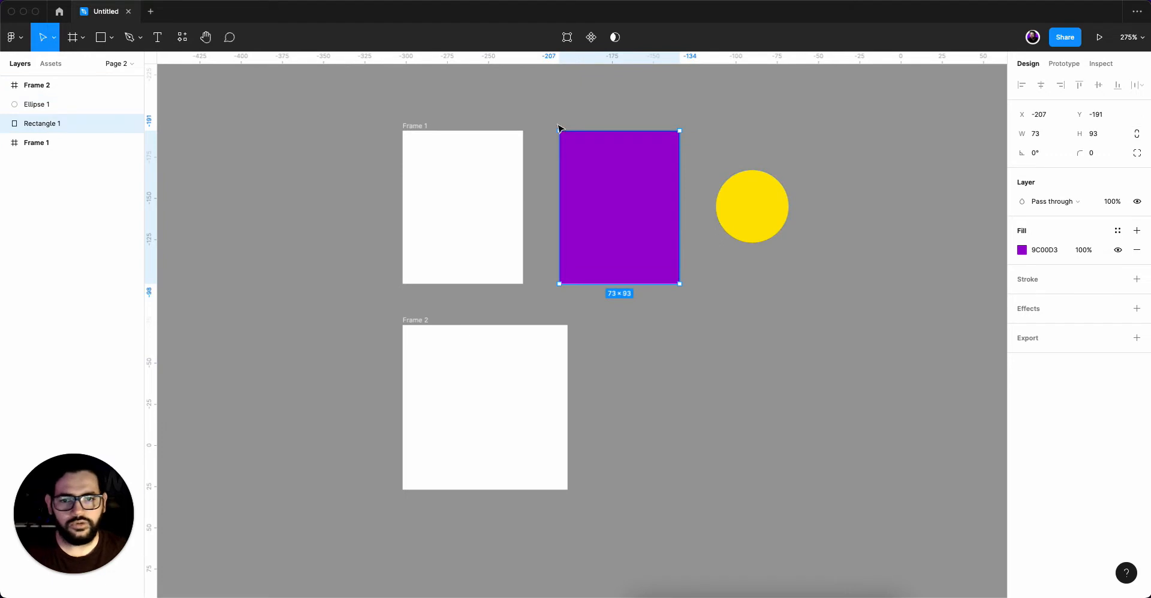
pyautogui.click(831, 144)
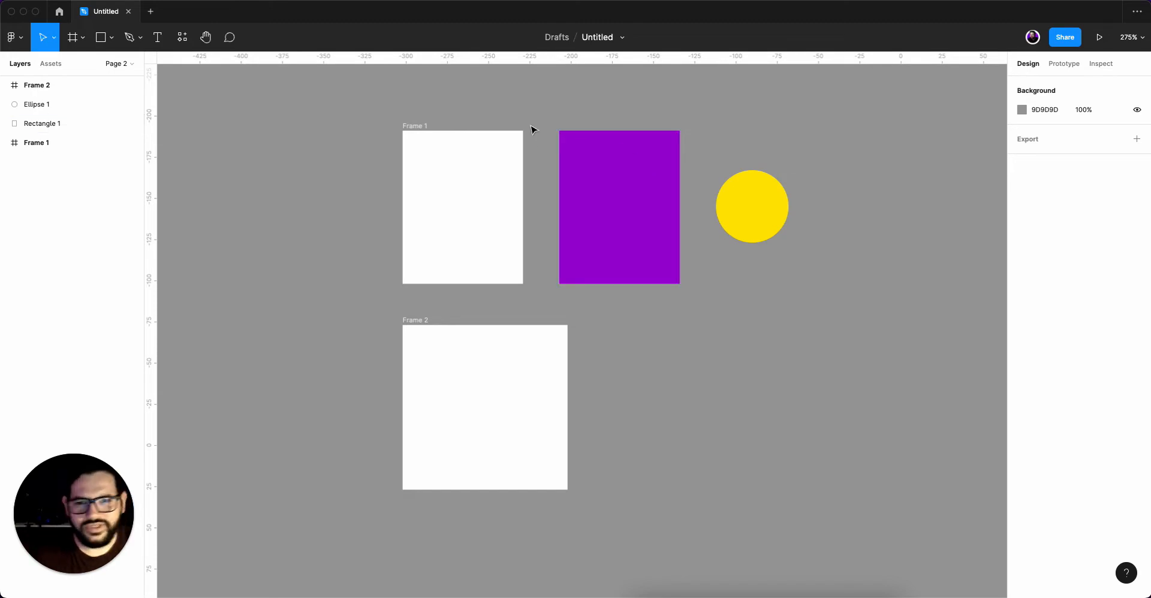
# Move Frame 2 farther below the other shapes to about X -299, Y -31.
pyautogui.moveTo(540, 377); pyautogui.dragTo(545, 446)
pyautogui.scroll(5, 581, 136)
pyautogui.scroll(2, 531, 110)
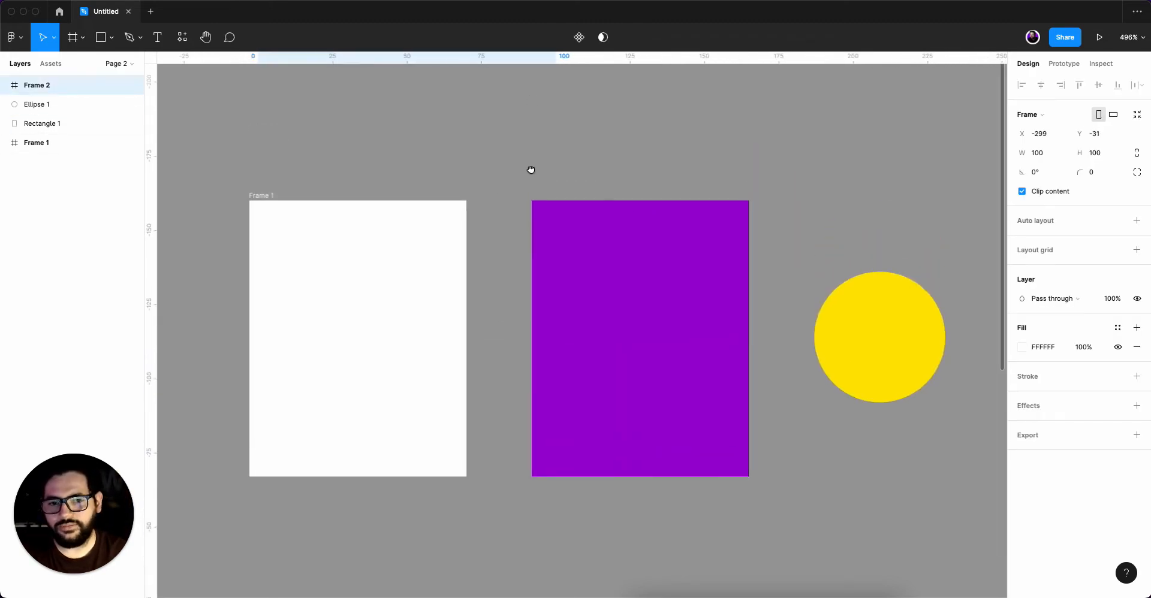
# Turn off Clip content for Frame 1 and move the purple rectangle partly into it, at X 37, Y 10.
pyautogui.click(268, 204)
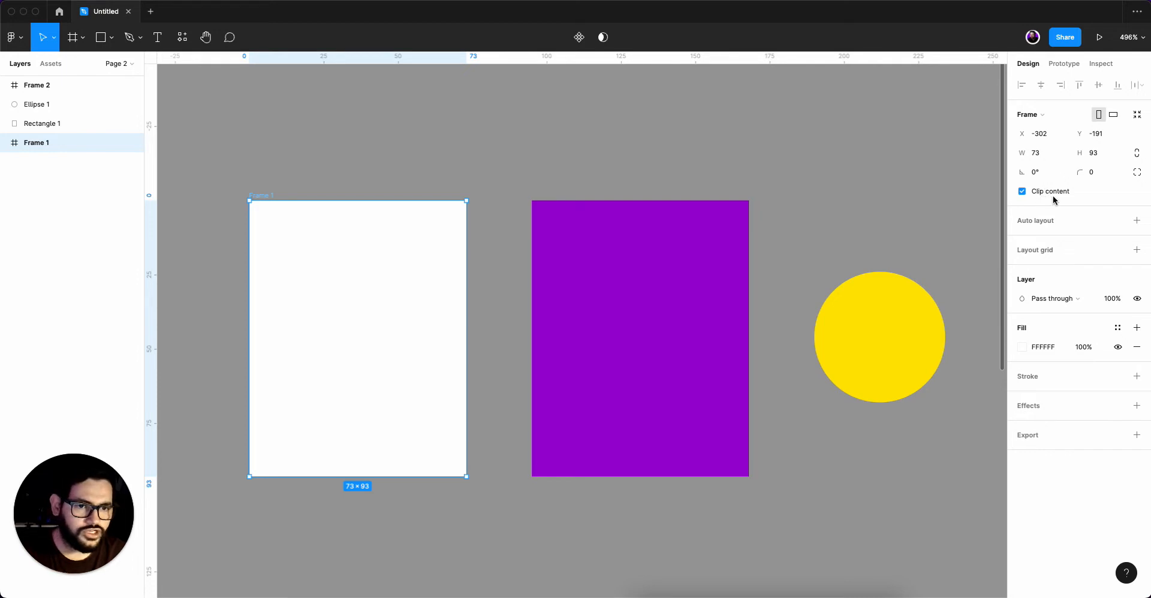
pyautogui.click(1023, 192)
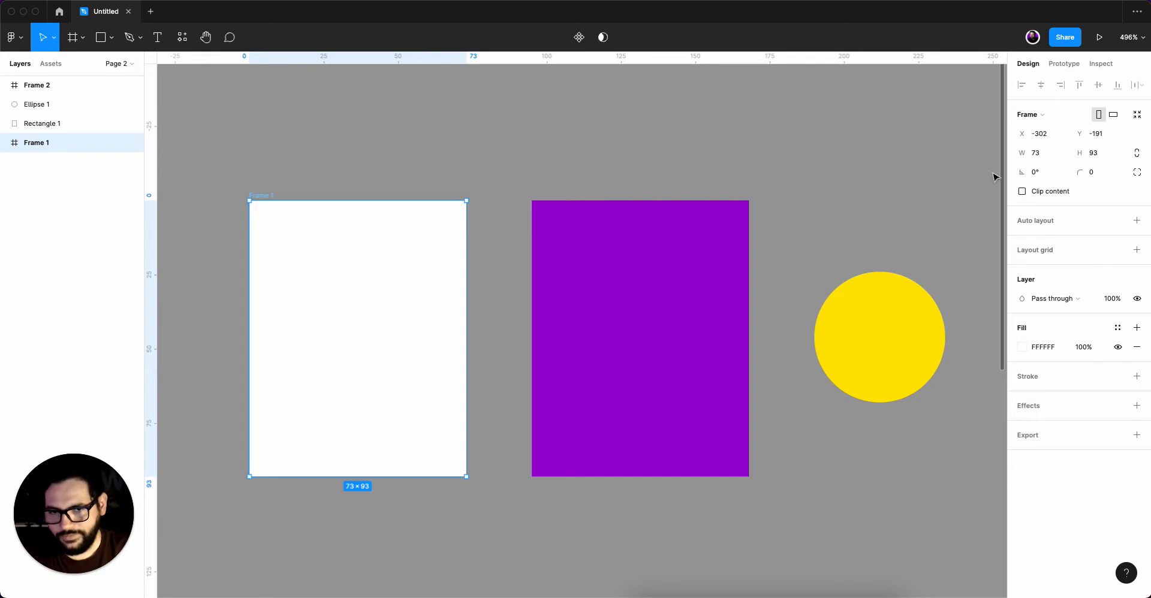
pyautogui.click(613, 292)
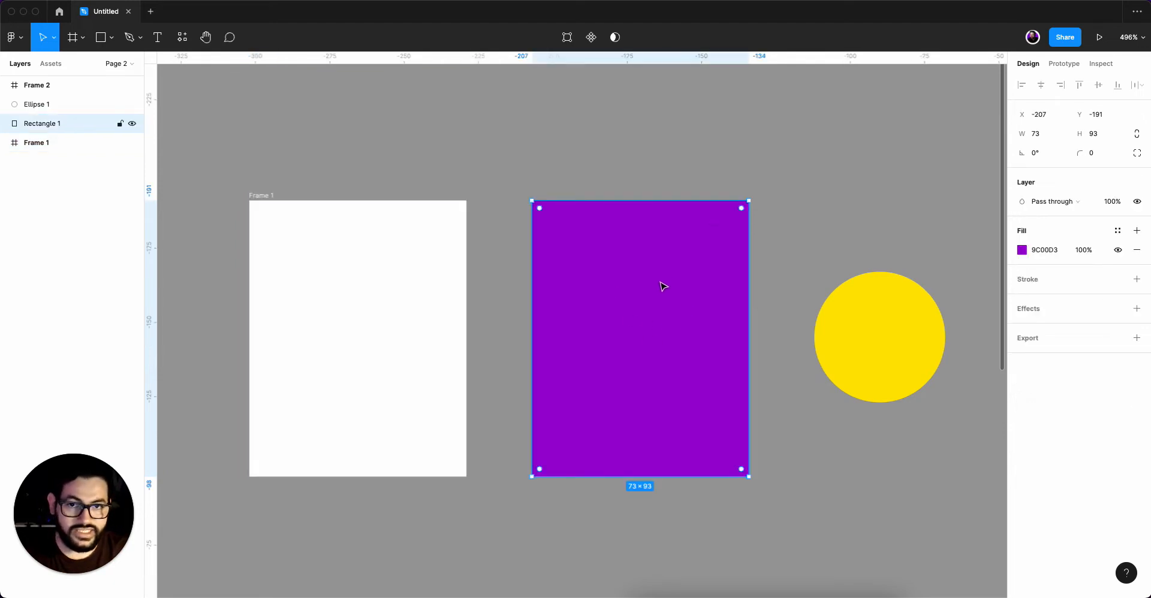
pyautogui.moveTo(639, 282); pyautogui.dragTo(463, 312)
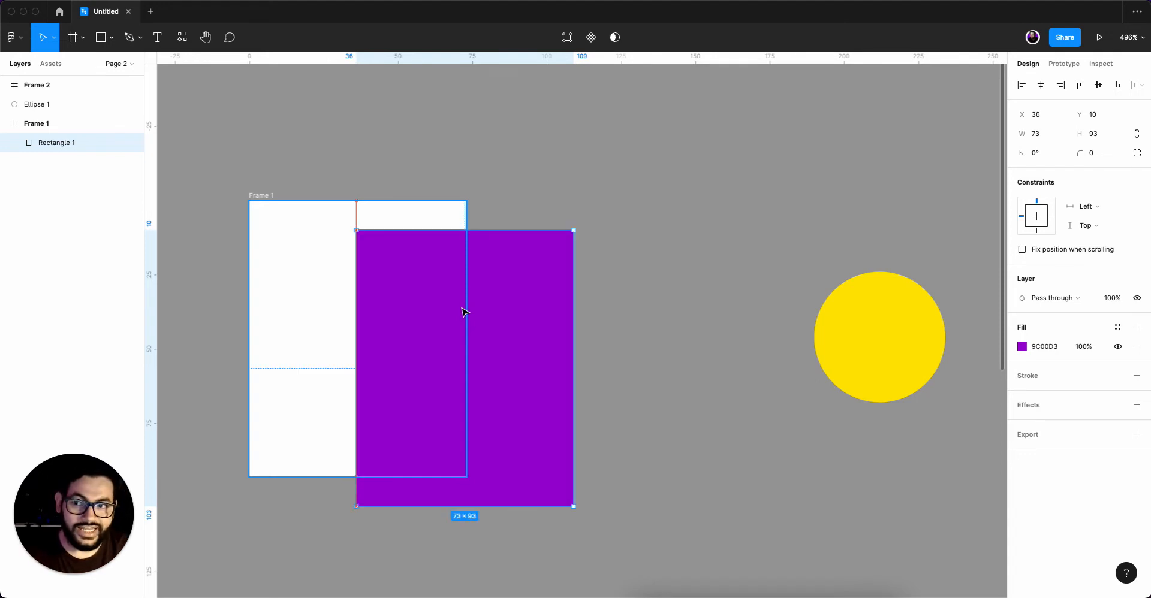
pyautogui.moveTo(463, 312); pyautogui.dragTo(467, 312)
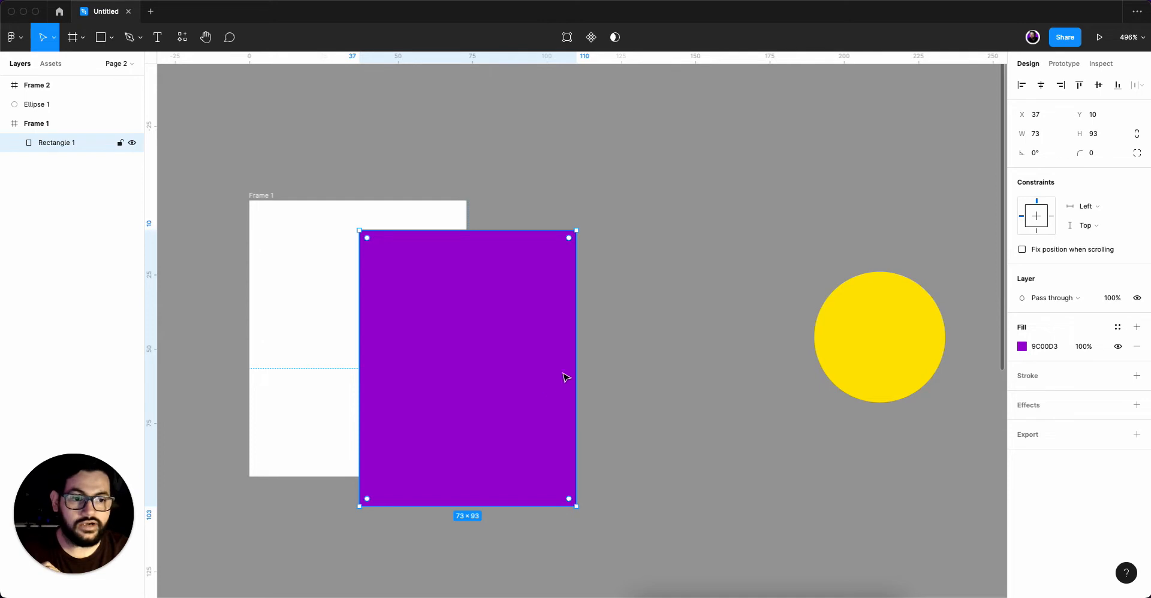
# Turn on Clip content for Frame 1 and move the purple rectangle out of it onto the canvas at X -253, Y -181.
pyautogui.click(262, 199)
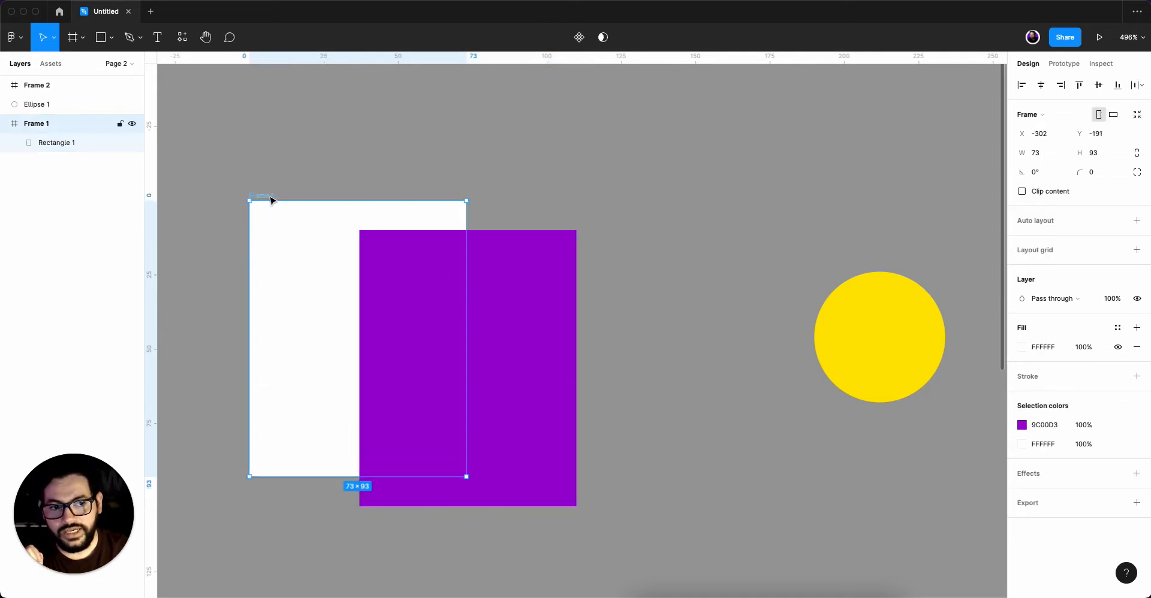
pyautogui.click(1022, 192)
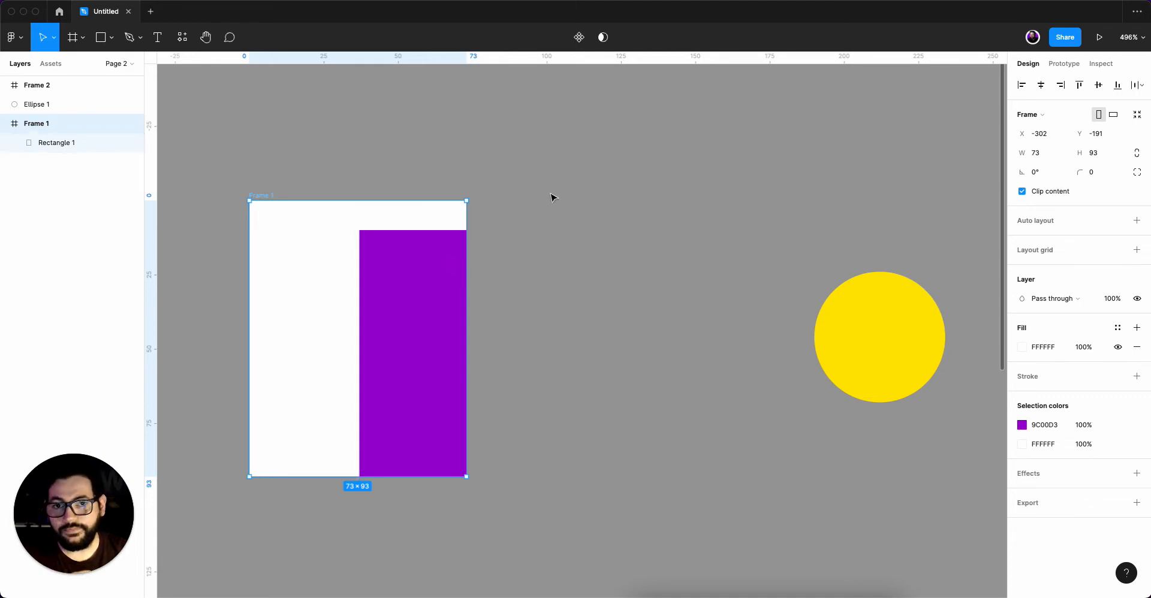
pyautogui.click(412, 315)
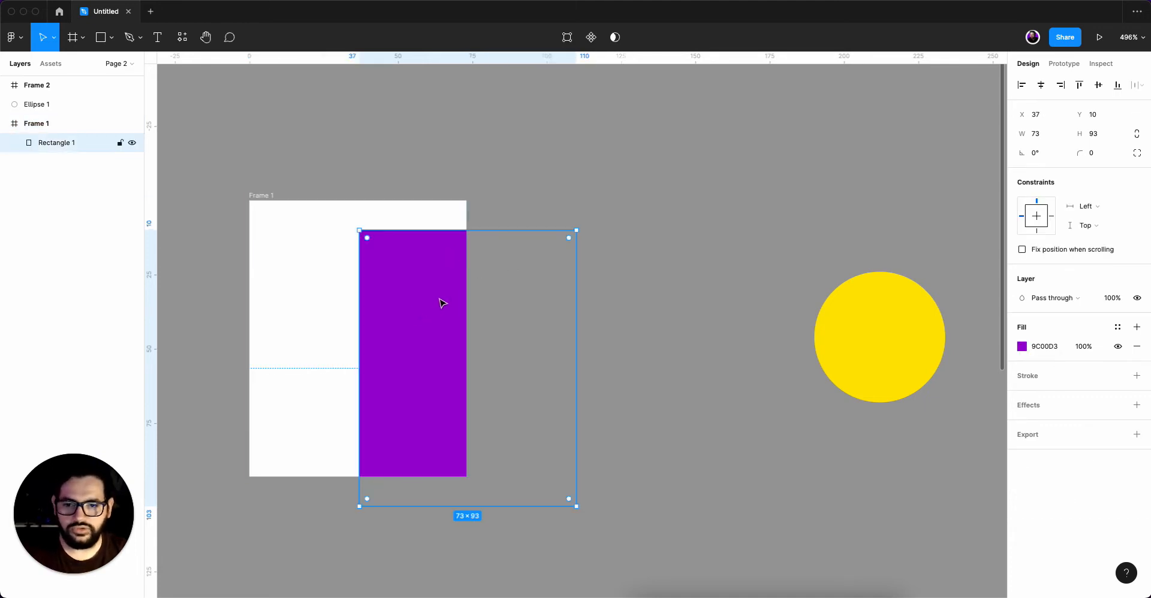
pyautogui.moveTo(447, 303); pyautogui.dragTo(483, 303)
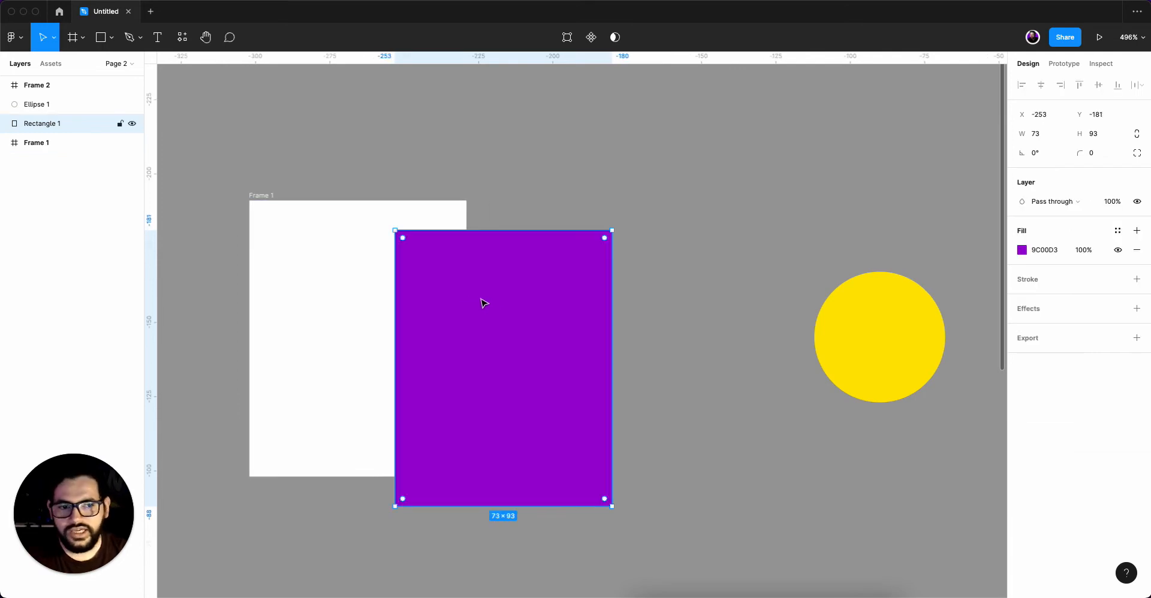
# Move the purple rectangle clear of Frame 1 and align their top edges, at X -210, Y -191.
pyautogui.click(277, 213)
pyautogui.click(1022, 191)
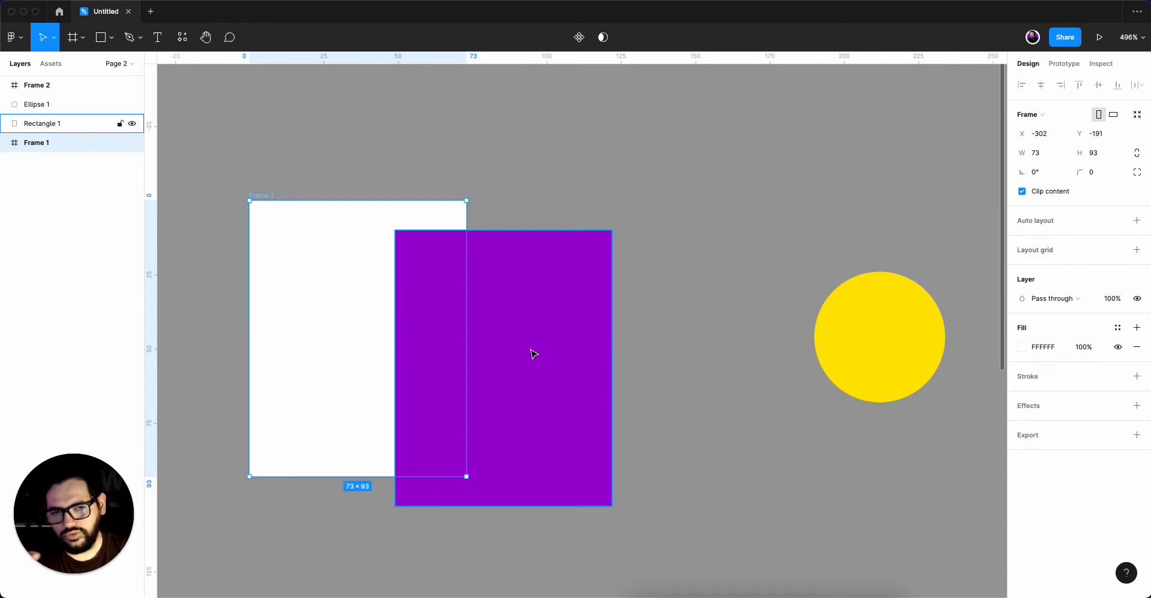
pyautogui.moveTo(533, 354); pyautogui.dragTo(661, 326)
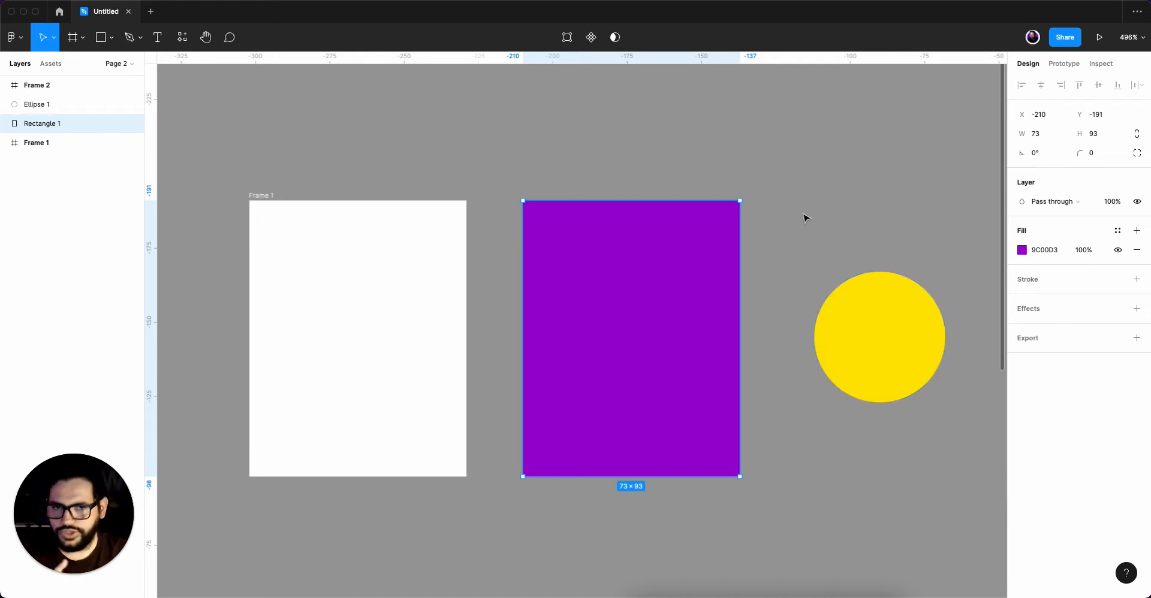
pyautogui.click(589, 137)
# Wrap the purple rectangle in its own frame with Frame selection.
pyautogui.click(616, 292)
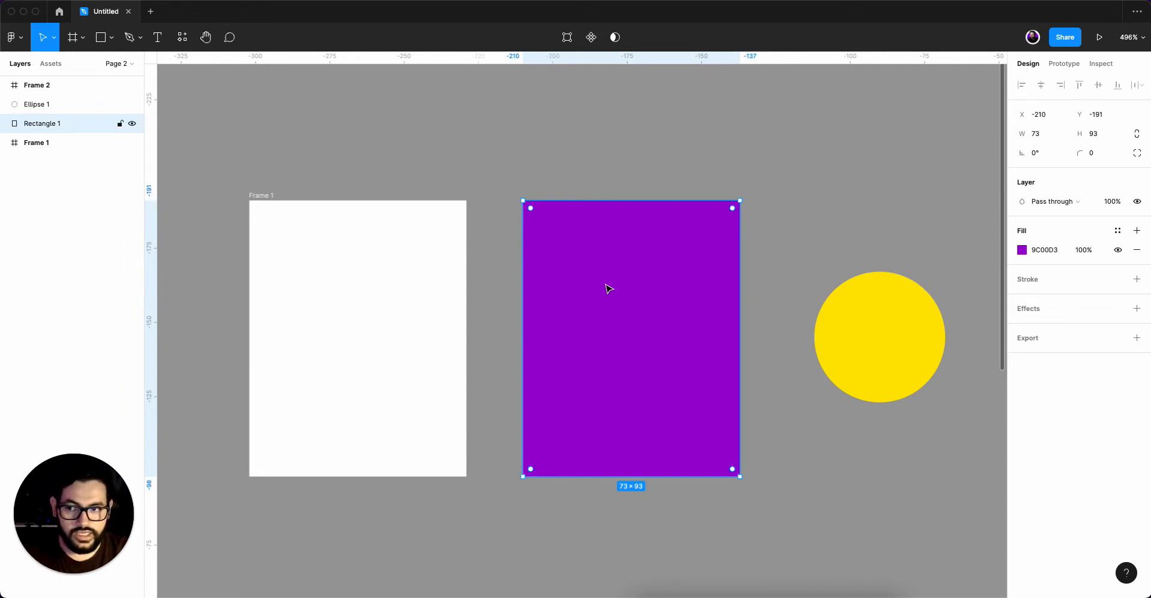
pyautogui.rightClick(606, 286)
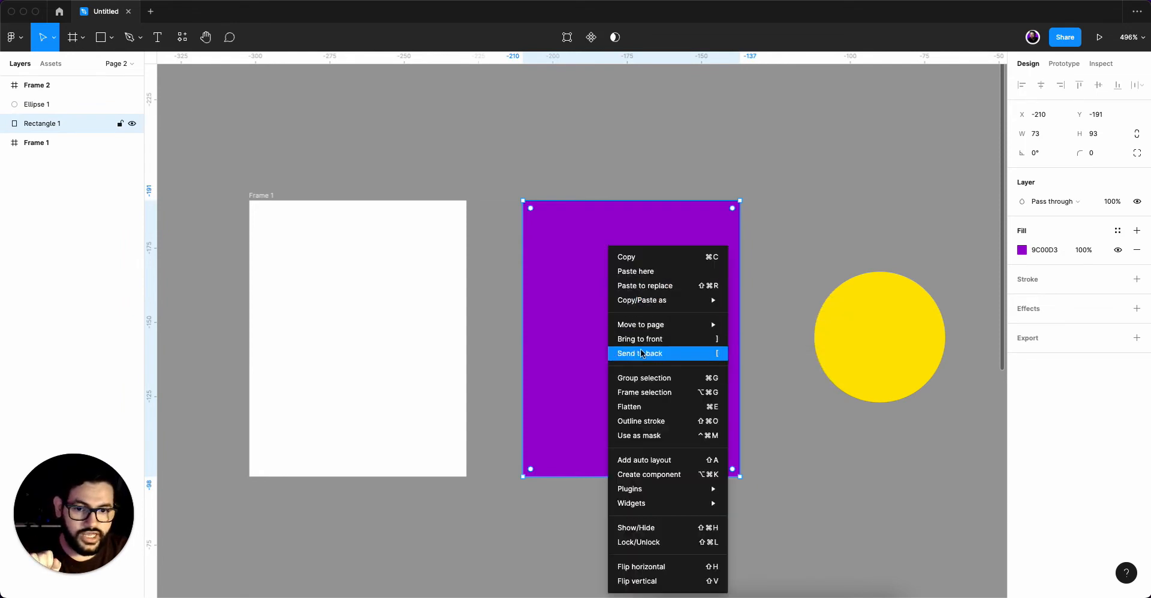
pyautogui.click(653, 397)
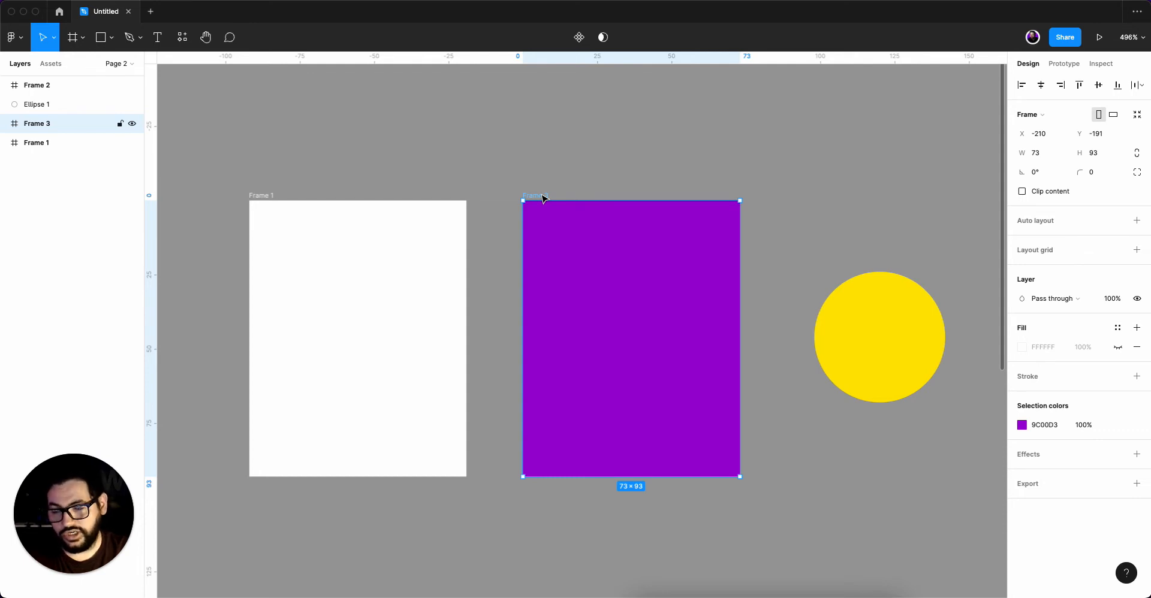
# Try to move the purple rectangle nested inside Frame 3, and undo the move.
pyautogui.click(5, 124)
pyautogui.click(59, 146)
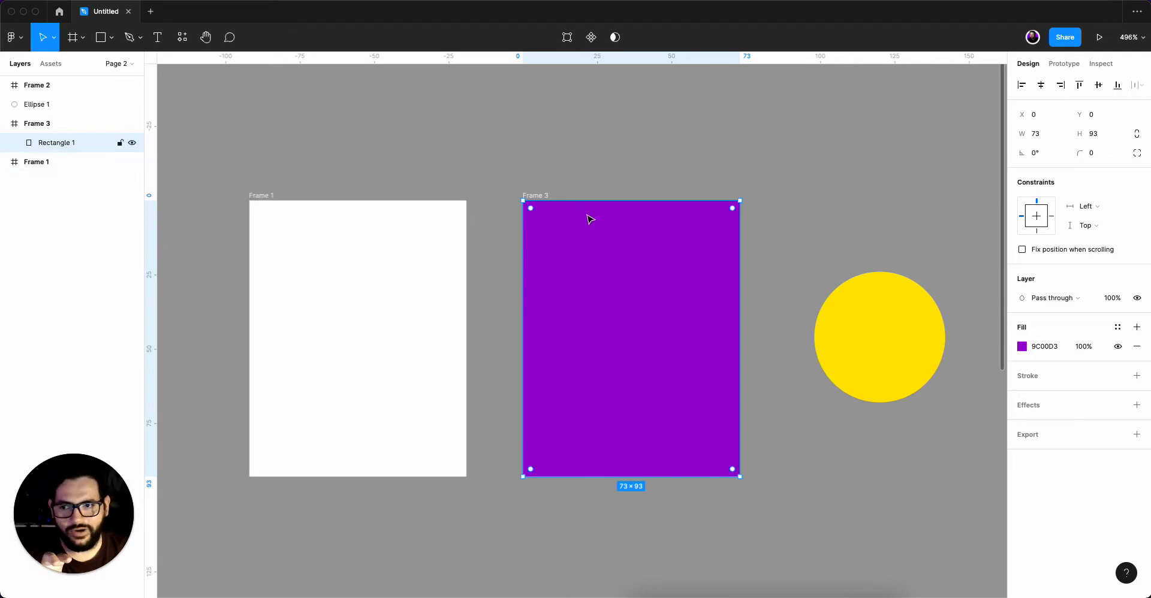
pyautogui.moveTo(609, 263)
pyautogui.mouseDown()
pyautogui.moveTo(612, 321)
pyautogui.moveTo(673, 285)
pyautogui.moveTo(603, 303)
pyautogui.moveTo(624, 244)
pyautogui.moveTo(617, 280)
pyautogui.mouseUp()
pyautogui.press('super+z')
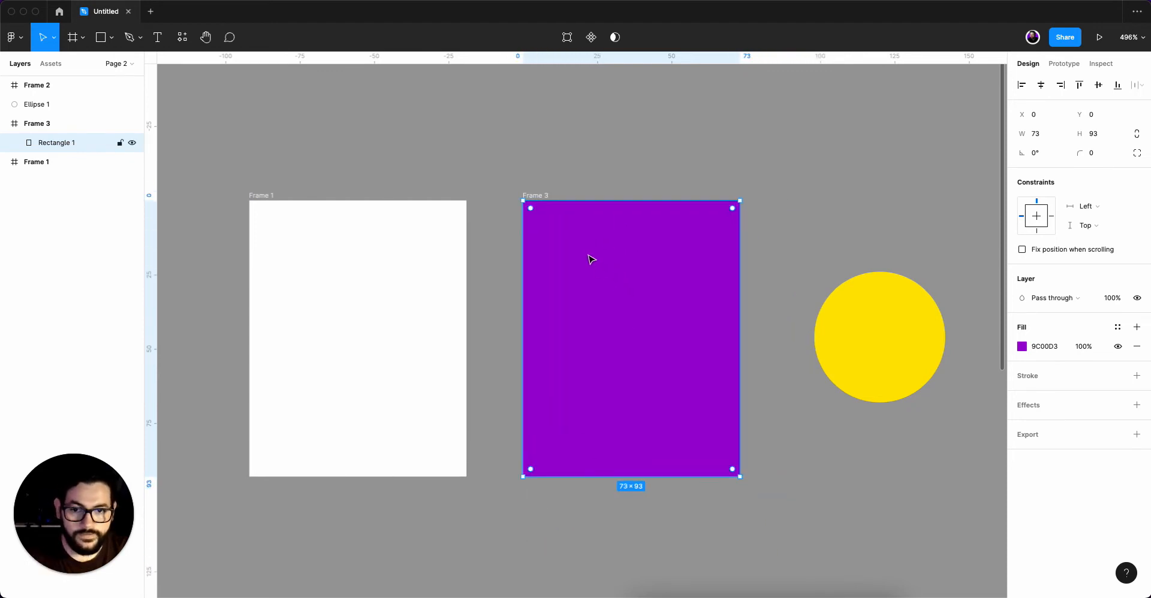
# Turn on Clip content for Frame 3 and test it by shifting the nested purple rectangle.
pyautogui.click(549, 191)
pyautogui.click(546, 200)
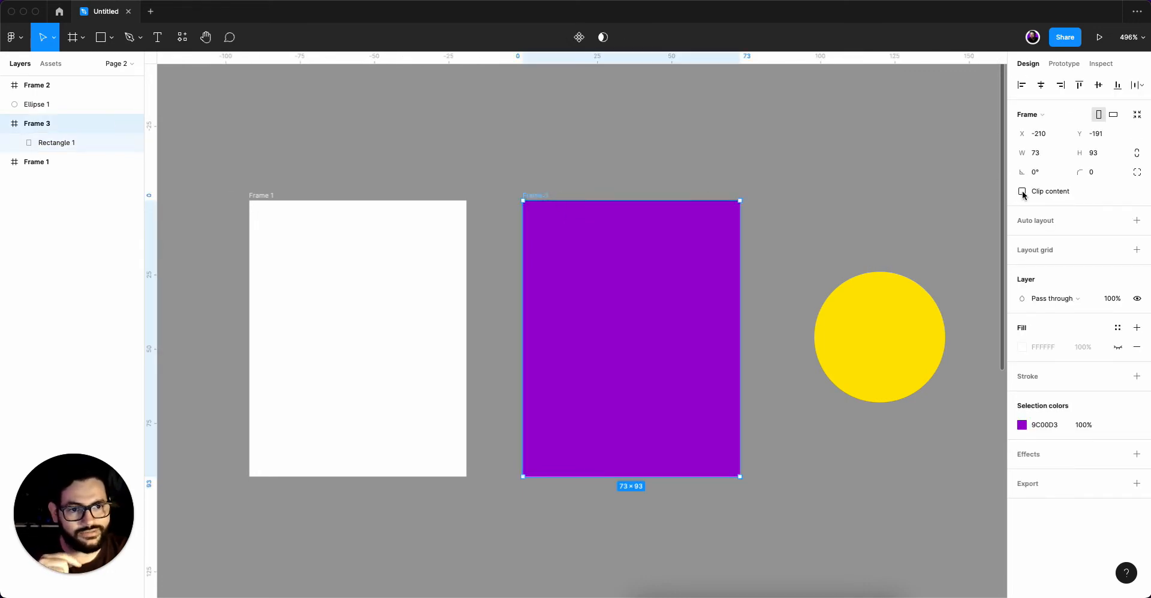
pyautogui.doubleClick(629, 257)
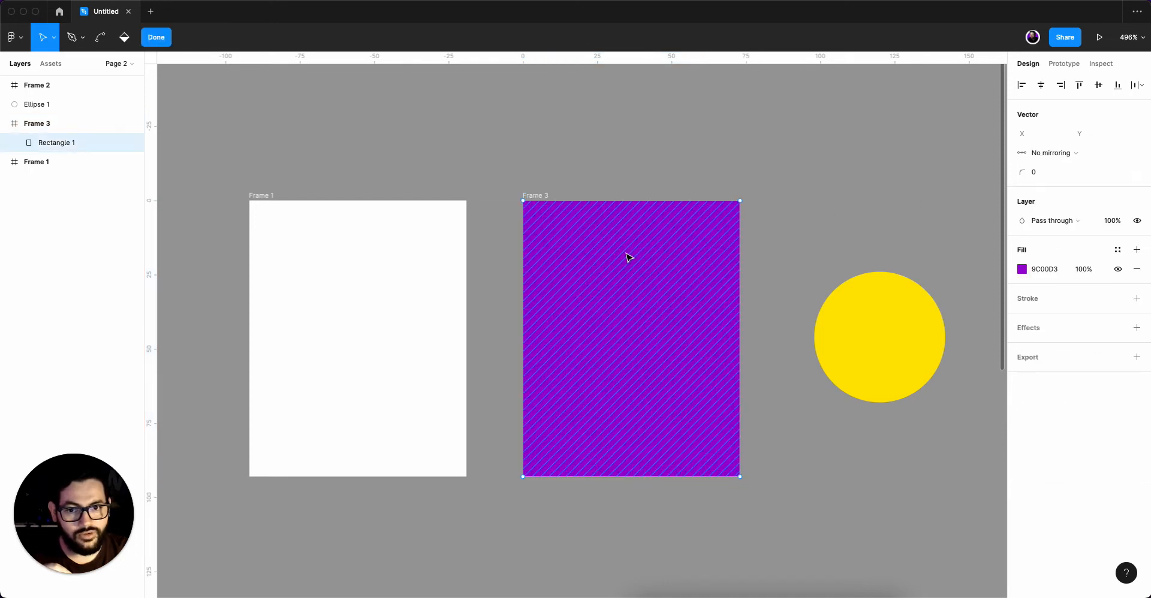
pyautogui.press('Escape')
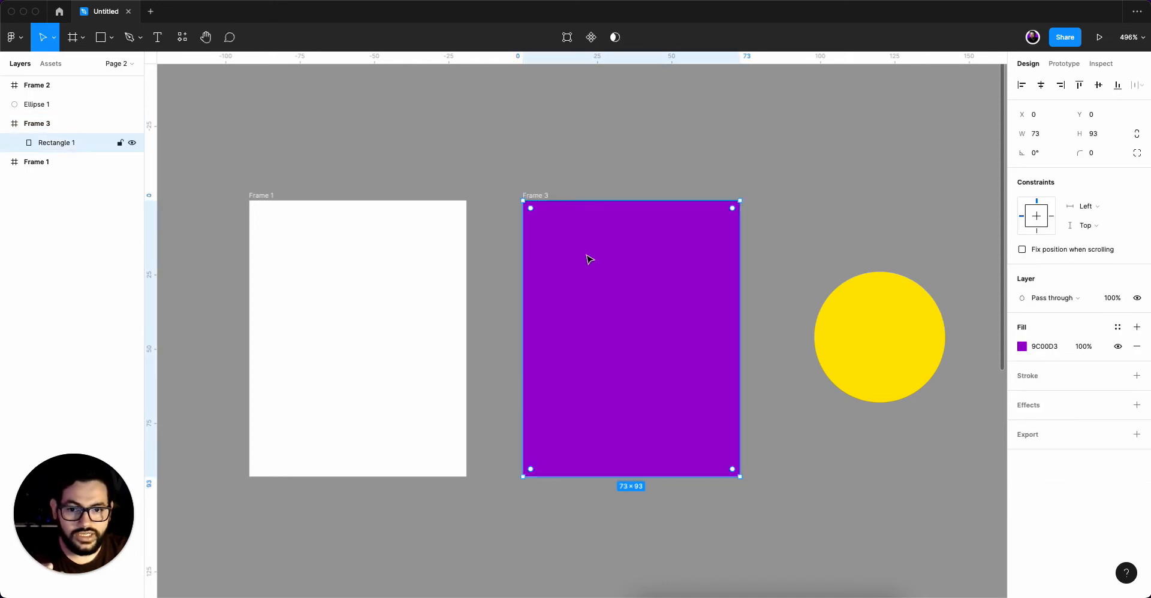
pyautogui.moveTo(587, 259)
pyautogui.mouseDown()
pyautogui.moveTo(603, 290)
pyautogui.moveTo(727, 312)
pyautogui.moveTo(632, 368)
pyautogui.moveTo(570, 218)
pyautogui.moveTo(653, 304)
pyautogui.moveTo(586, 300)
pyautogui.moveTo(592, 259)
pyautogui.mouseUp()
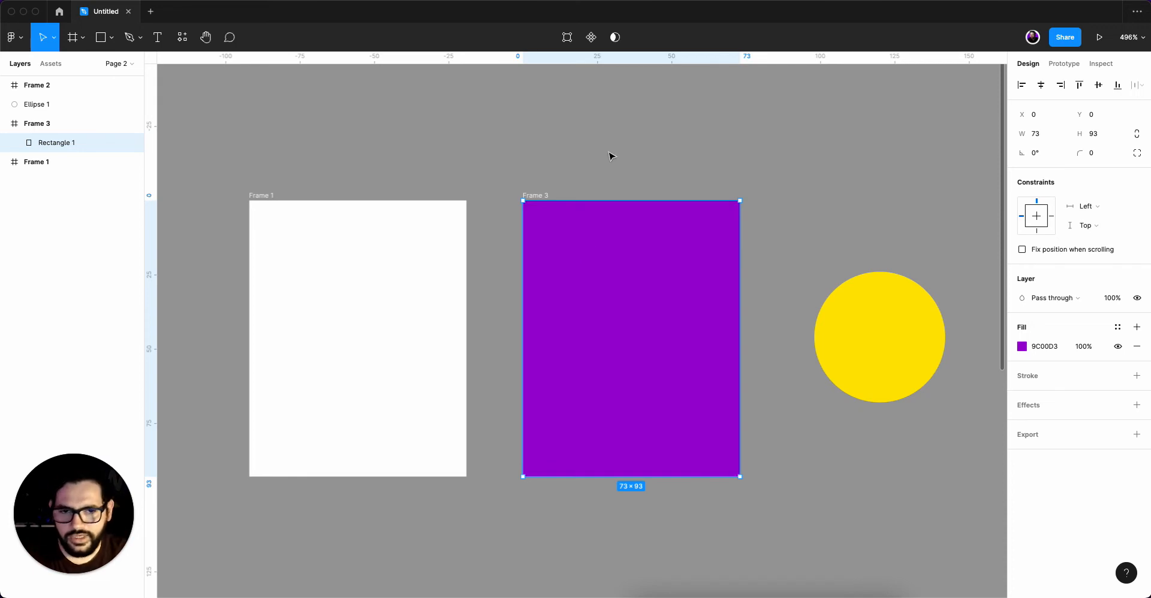
pyautogui.click(697, 147)
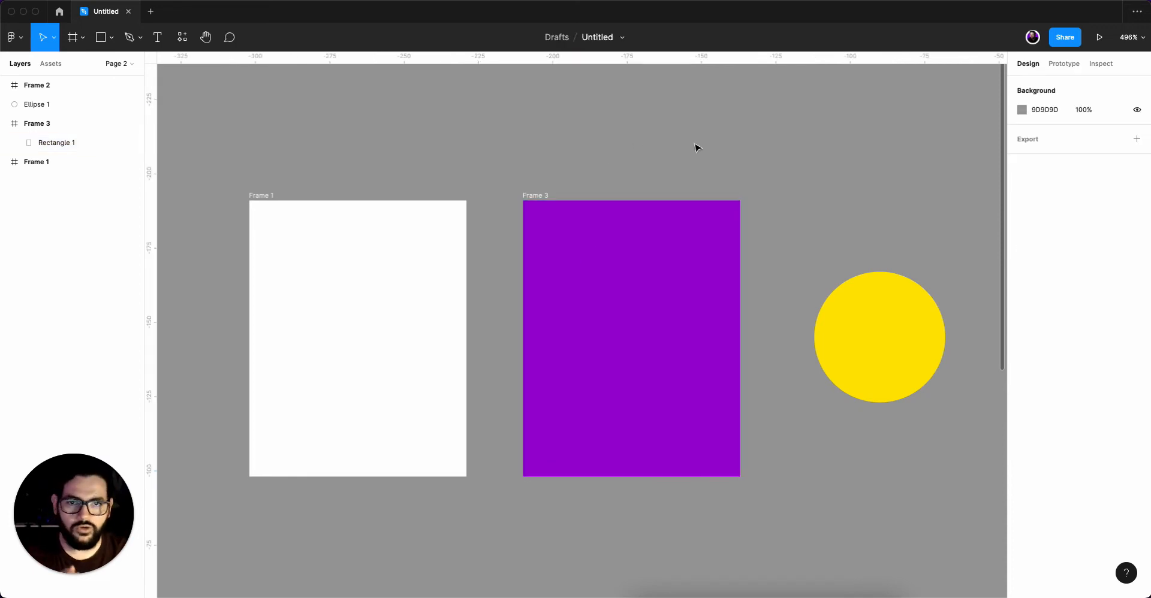
# Select Frame 3 and Frame 1 in turn to compare their Clip content settings.
pyautogui.click(638, 238)
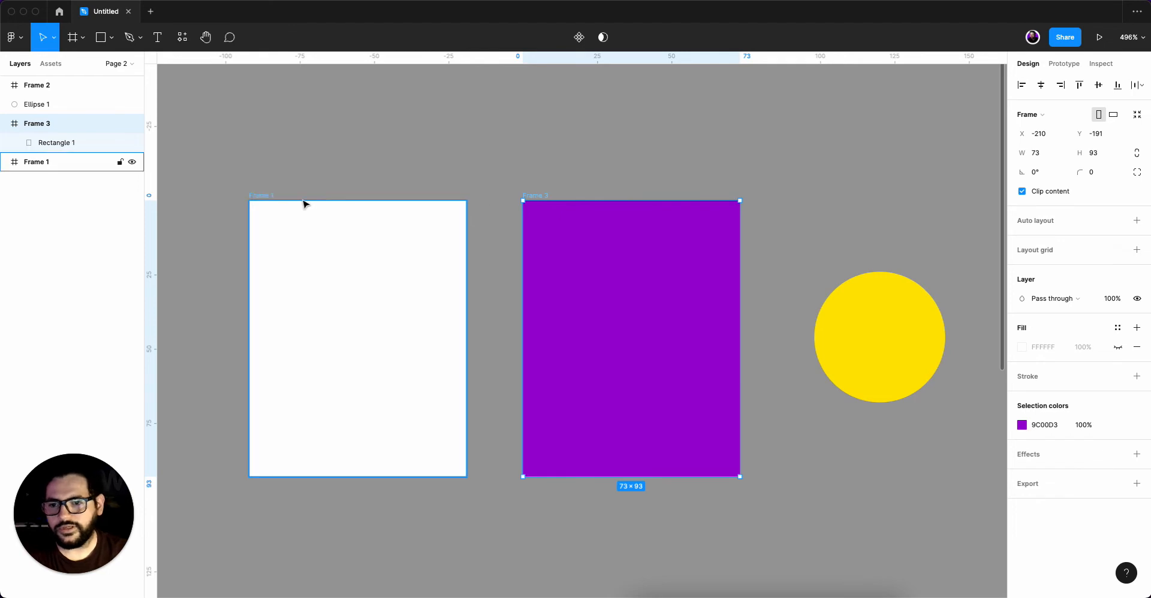
pyautogui.click(271, 196)
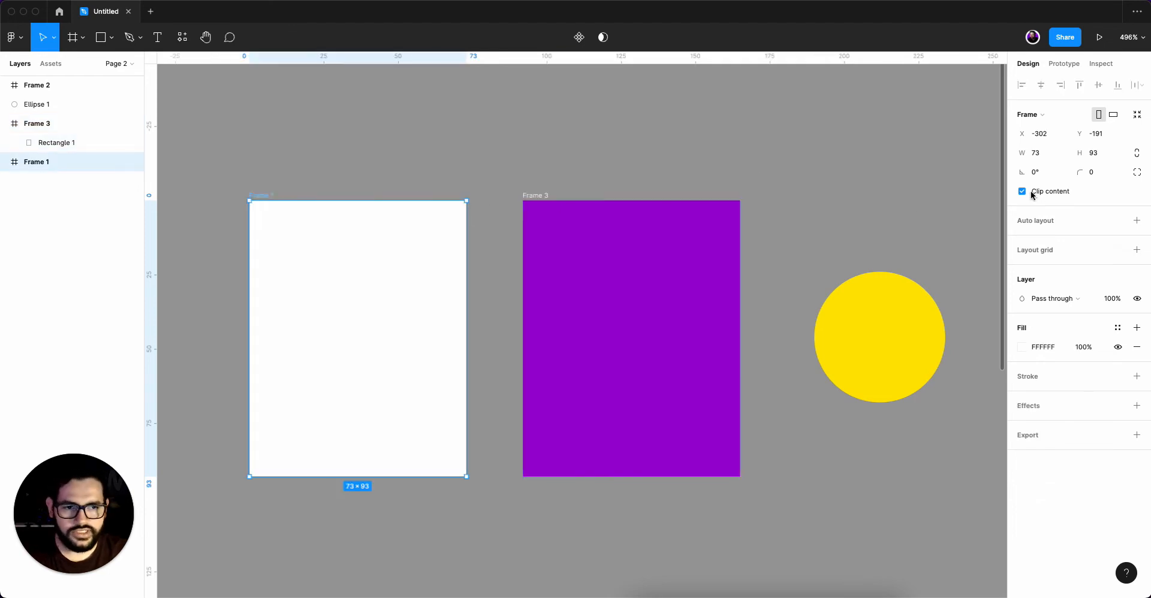
# Nest Frame 3 inside Frame 1 at X 14, Y 13, and shift its purple rectangle to X -27, Y 13.
pyautogui.click(554, 151)
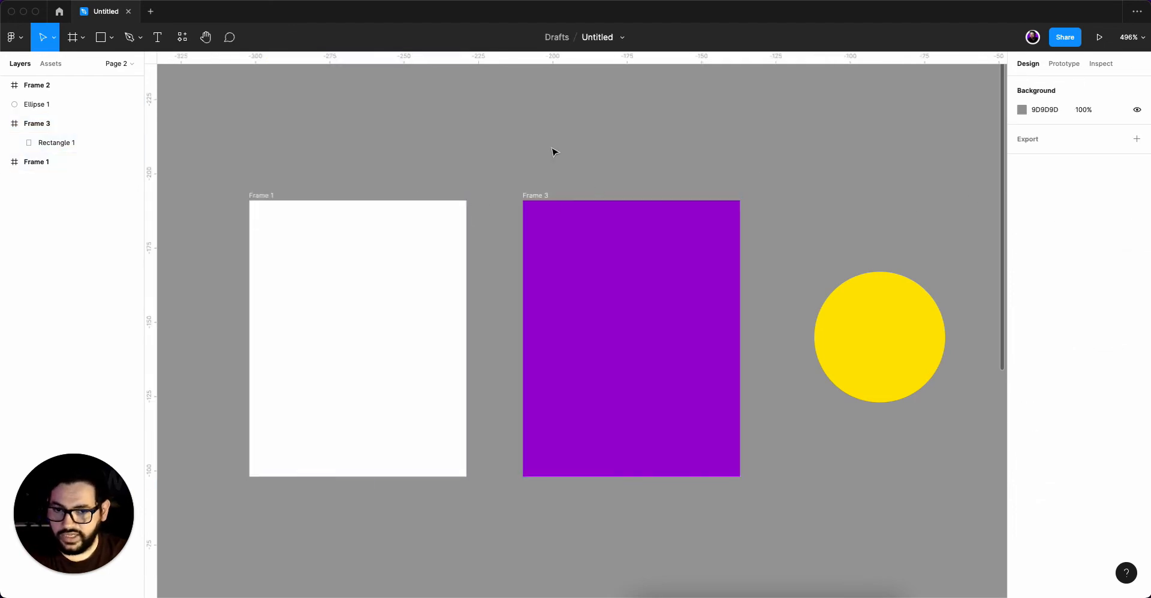
pyautogui.click(544, 198)
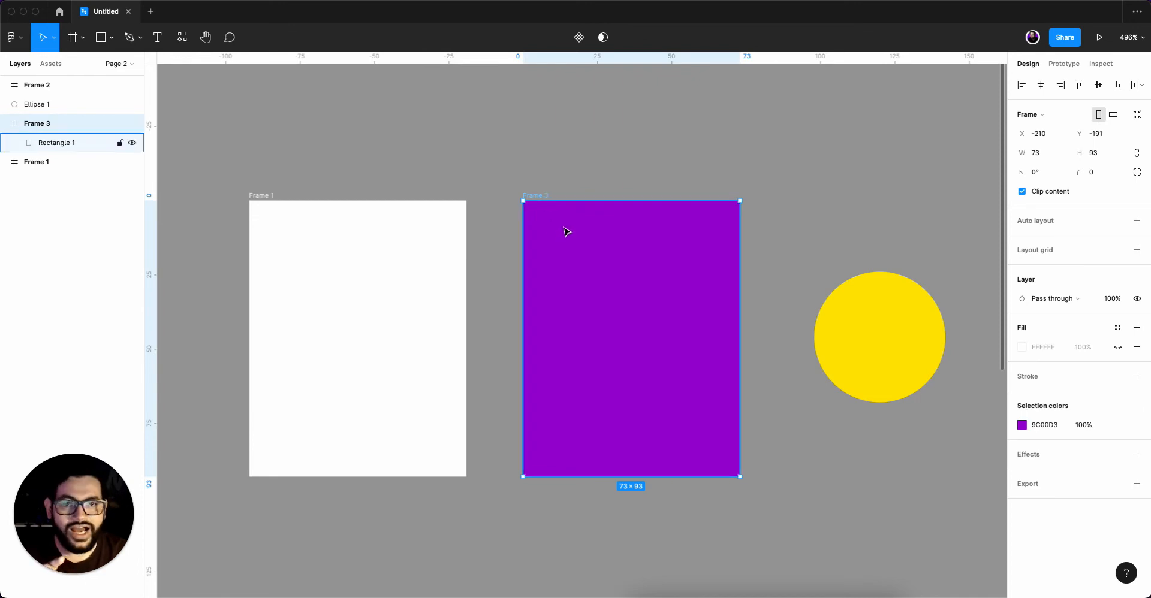
pyautogui.moveTo(566, 232); pyautogui.dragTo(362, 262)
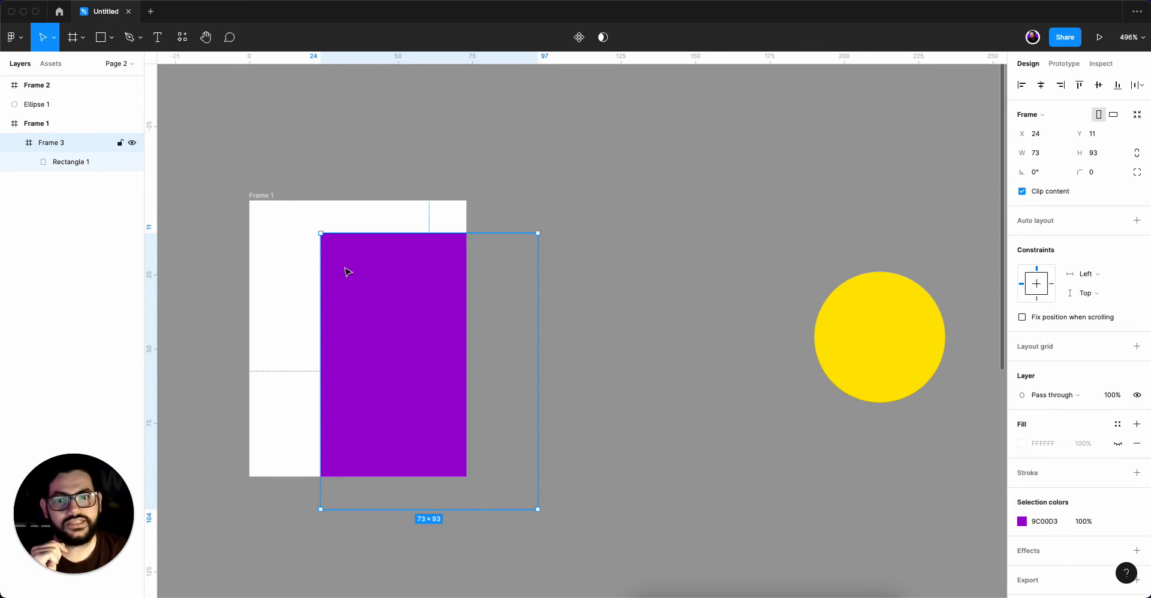
pyautogui.moveTo(347, 269)
pyautogui.mouseDown()
pyautogui.moveTo(621, 276)
pyautogui.moveTo(358, 283)
pyautogui.mouseUp()
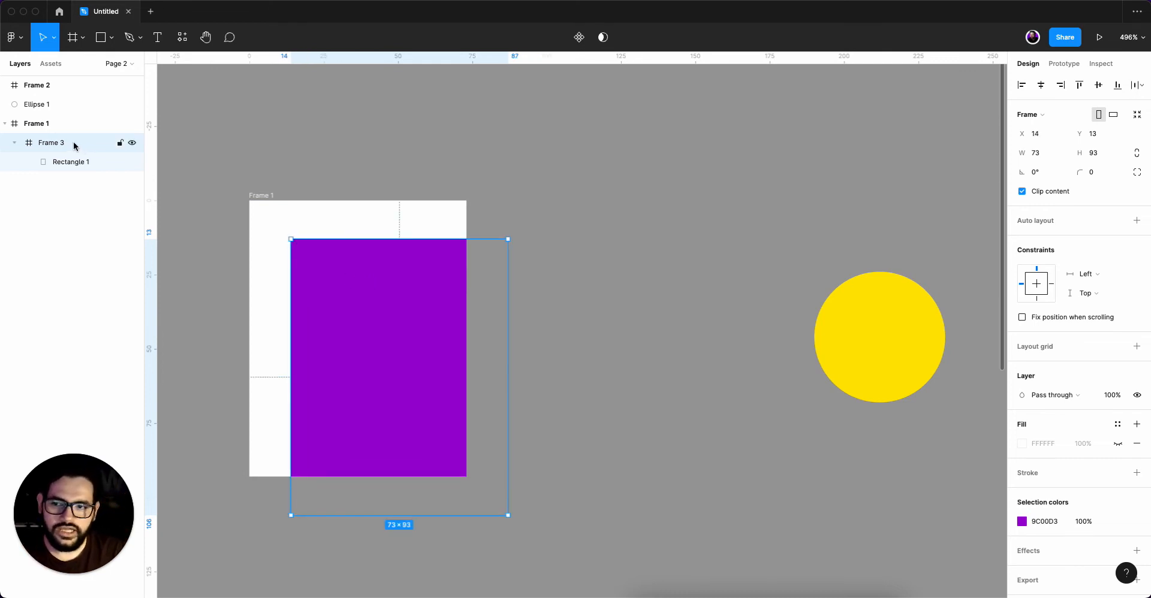
pyautogui.click(73, 164)
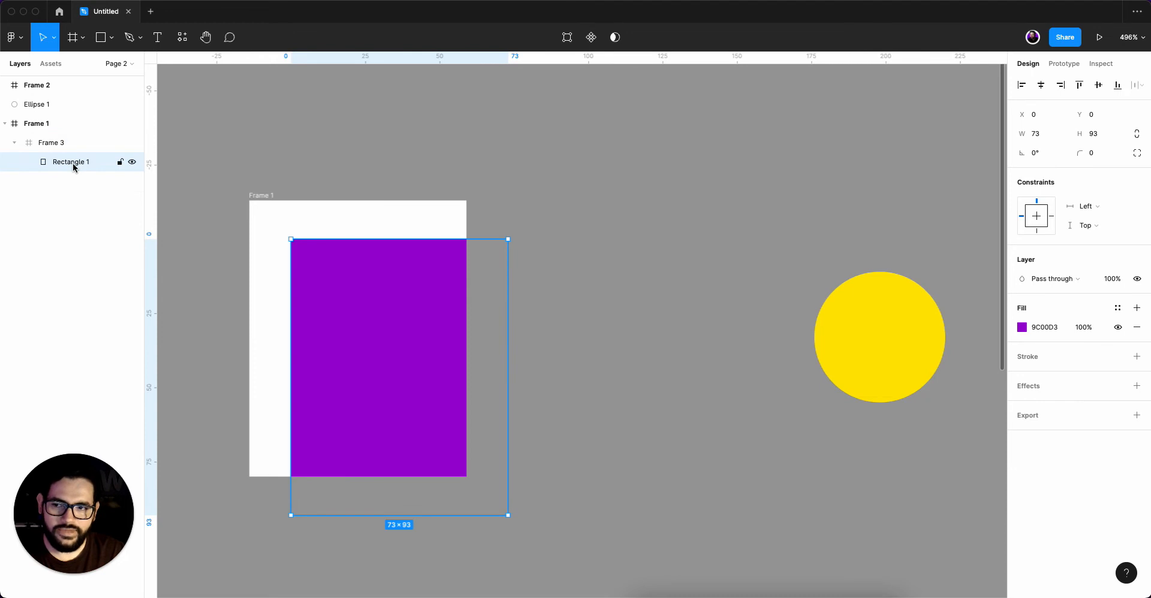
pyautogui.moveTo(334, 298); pyautogui.dragTo(357, 260)
# Make Frame 3's fill visible and change it to dark blue 0F3F6B.
pyautogui.click(358, 260)
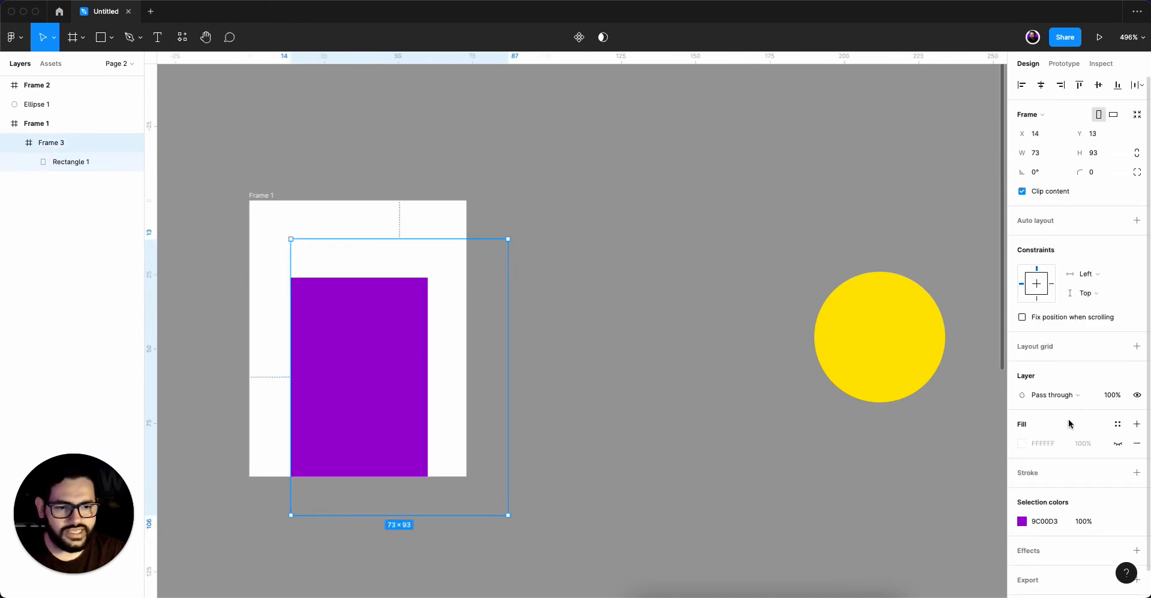
pyautogui.click(1117, 445)
pyautogui.click(1022, 443)
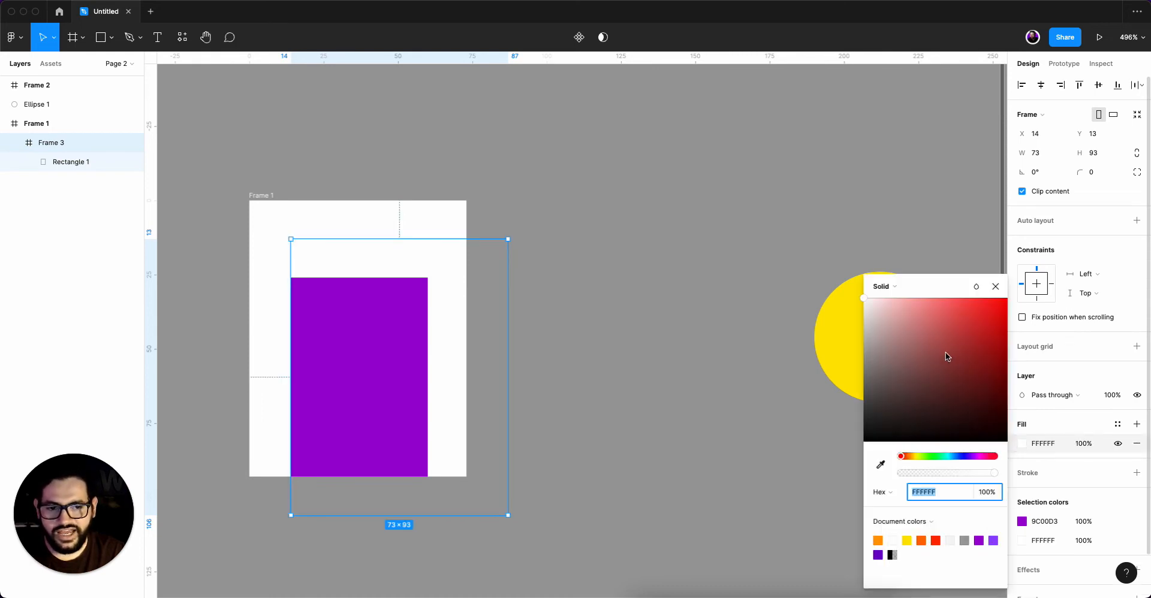
pyautogui.click(931, 457)
pyautogui.click(958, 364)
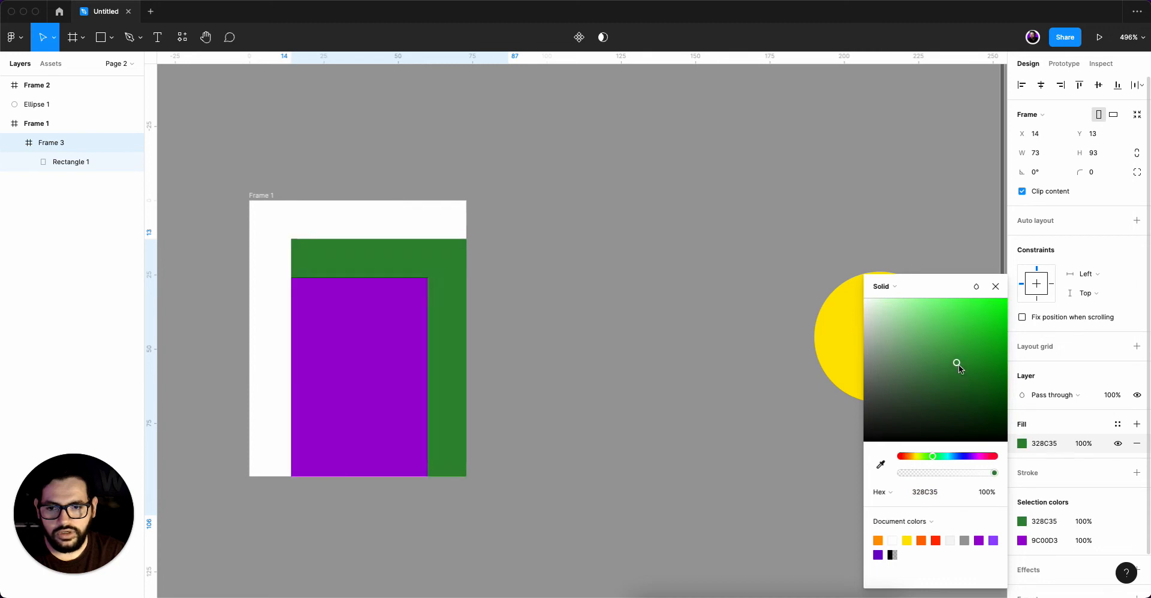
pyautogui.moveTo(959, 364); pyautogui.dragTo(989, 381)
pyautogui.click(955, 457)
# Move the purple rectangle within Frame 3 to X 22, Y -31, and shift Frame 3 slightly left inside Frame 1.
pyautogui.click(373, 306)
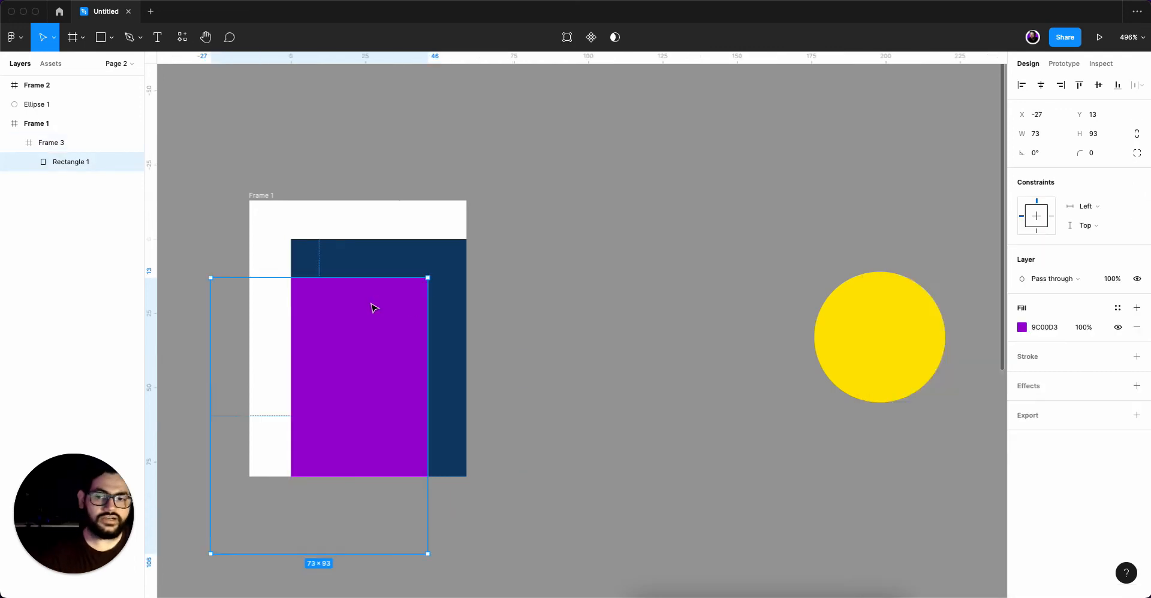
pyautogui.moveTo(355, 327); pyautogui.dragTo(412, 273)
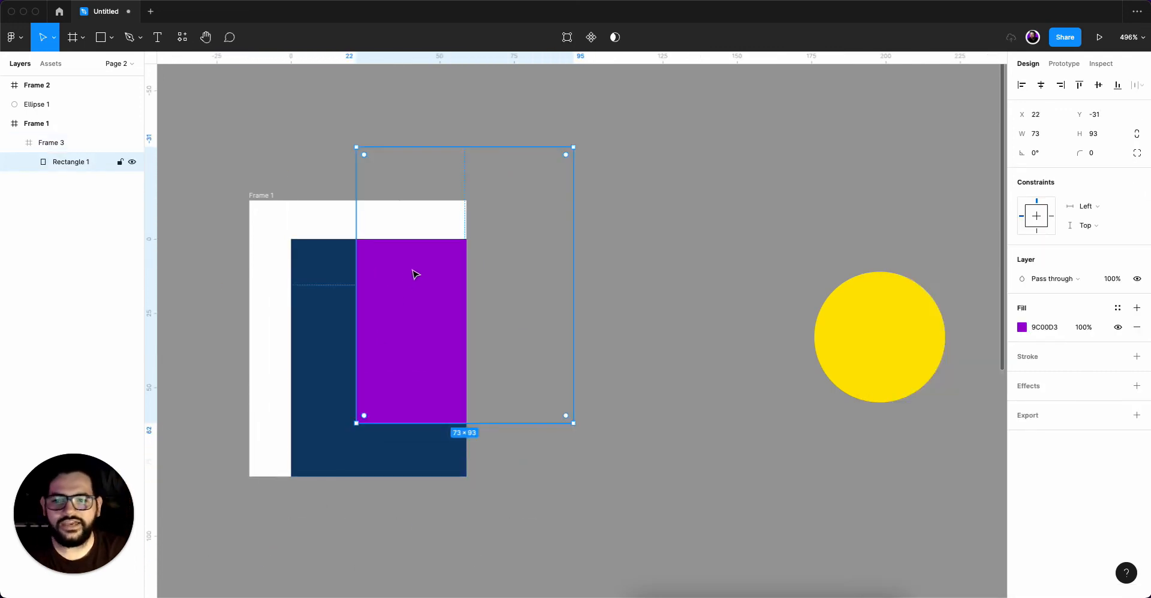
pyautogui.click(304, 263)
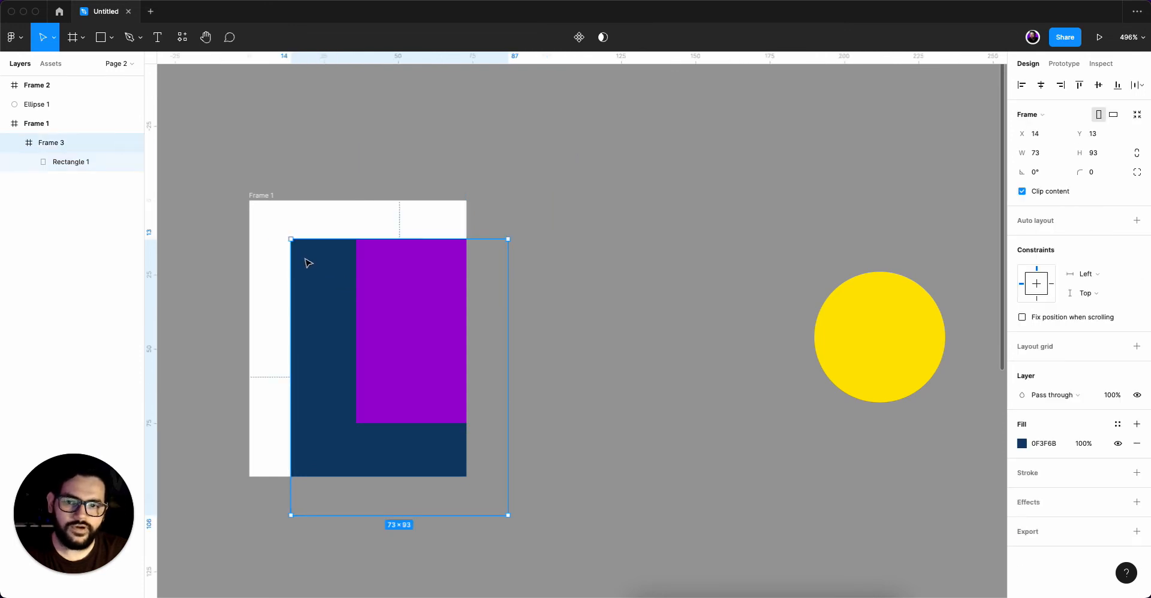
pyautogui.moveTo(316, 260)
pyautogui.mouseDown()
pyautogui.moveTo(320, 331)
pyautogui.moveTo(311, 260)
pyautogui.mouseUp()
# Move the yellow circle over Frame 1 and into the nested Frame 3 at X 36, Y -7.
pyautogui.click(862, 317)
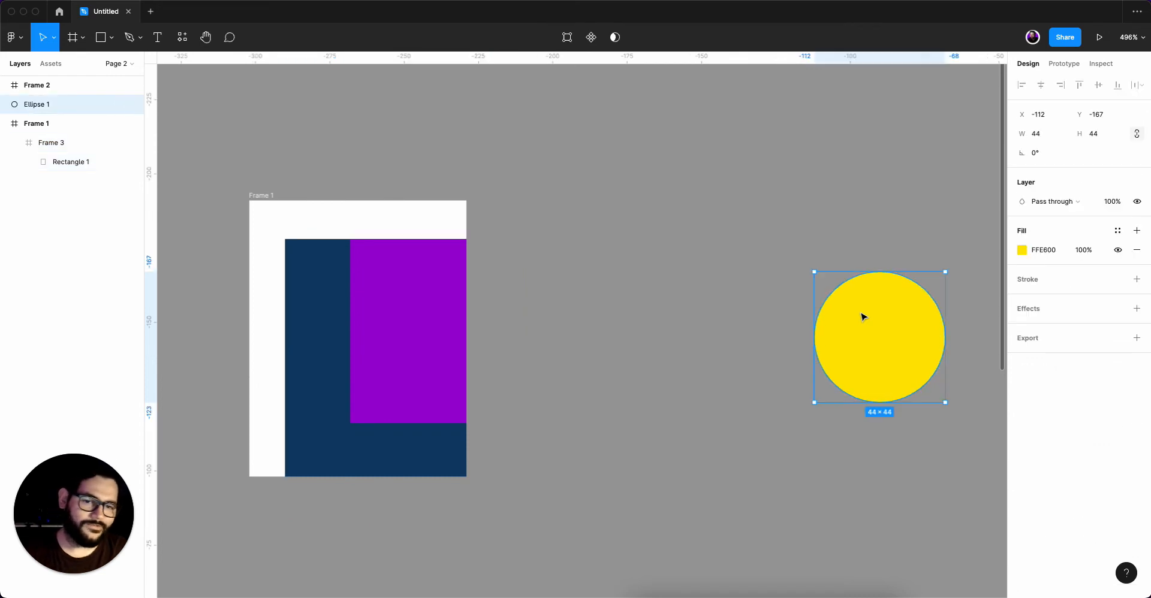
pyautogui.moveTo(880, 311); pyautogui.dragTo(462, 230)
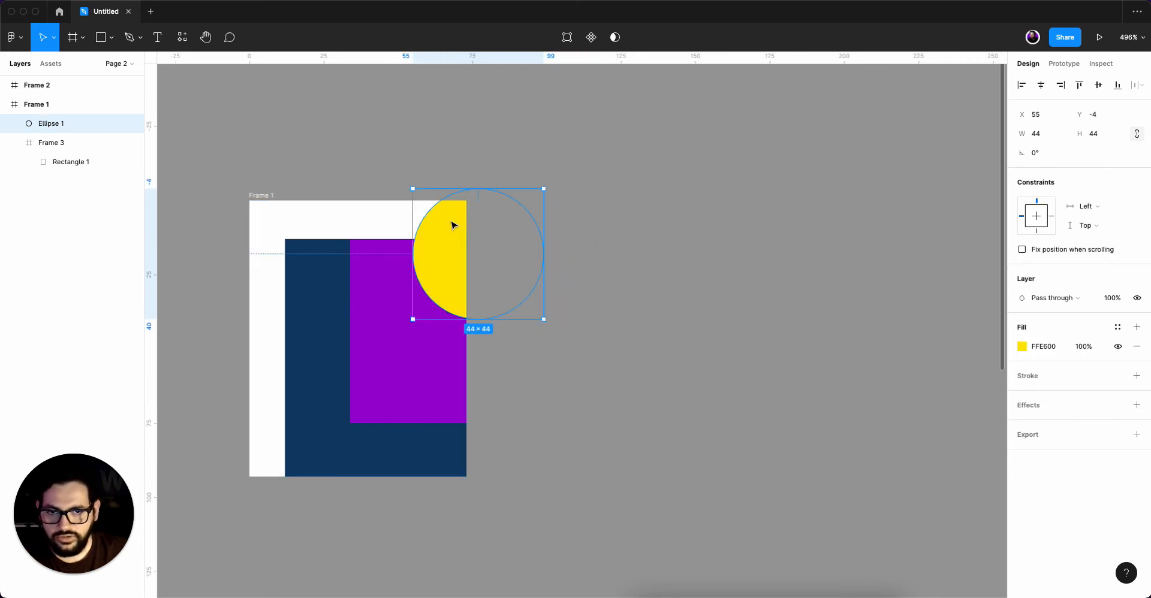
pyautogui.moveTo(452, 225); pyautogui.dragTo(433, 257)
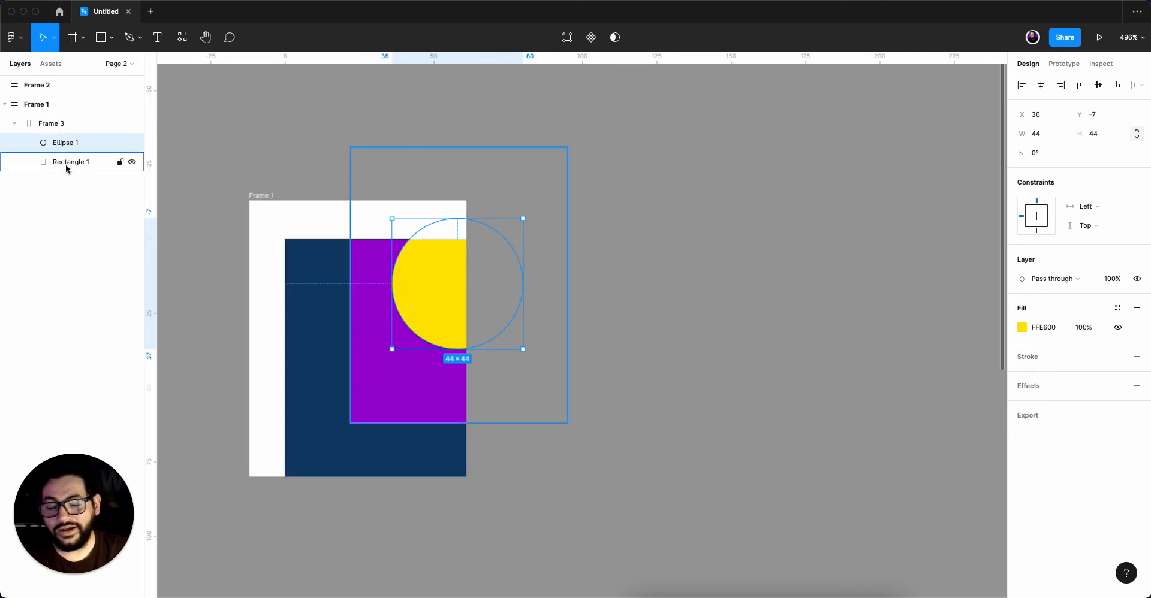
# Pull the yellow circle, the purple rectangle and Frame 3 out of Frame 1 so each sits separately on the canvas.
pyautogui.moveTo(440, 280); pyautogui.dragTo(568, 243)
pyautogui.moveTo(417, 311); pyautogui.dragTo(797, 216)
pyautogui.click(693, 418)
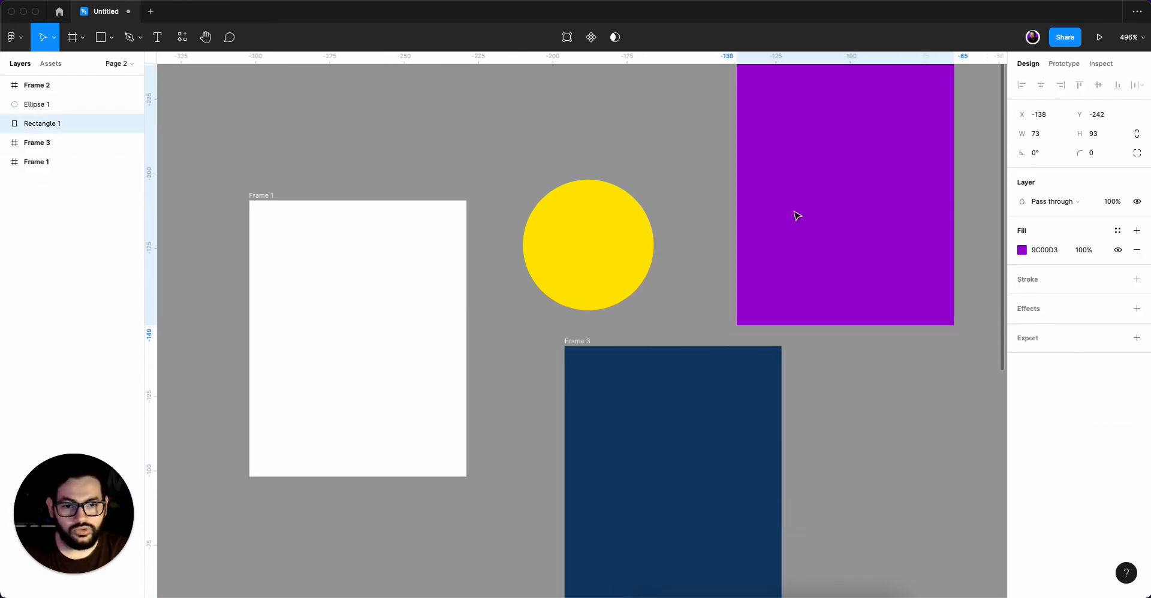
pyautogui.scroll(2, 780, 278)
pyautogui.scroll(-2, 780, 282)
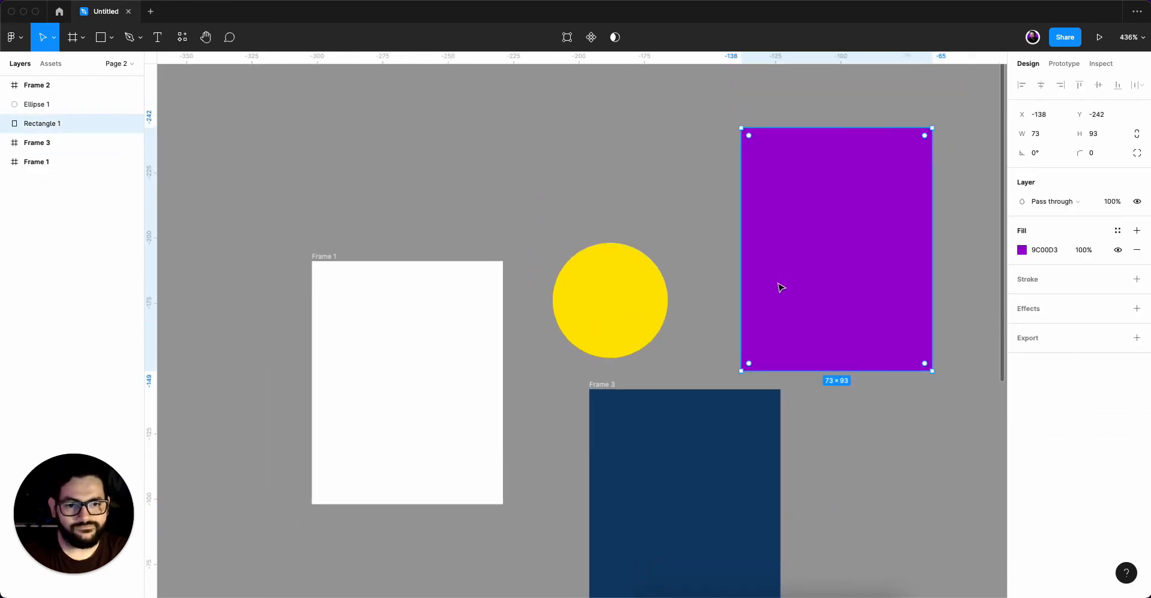
pyautogui.moveTo(811, 296); pyautogui.dragTo(737, 257)
pyautogui.scroll(-1, 737, 257)
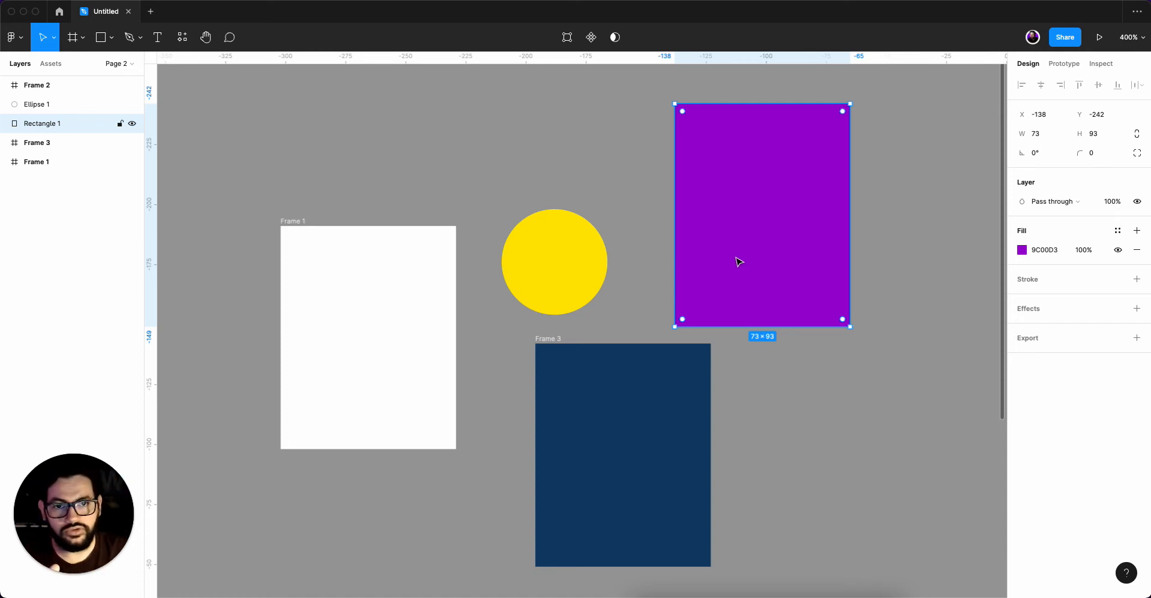
# Nest the yellow circle in Frame 1 and slide it past the frame's right edge to X 49, Y 13.
pyautogui.click(888, 224)
pyautogui.click(582, 256)
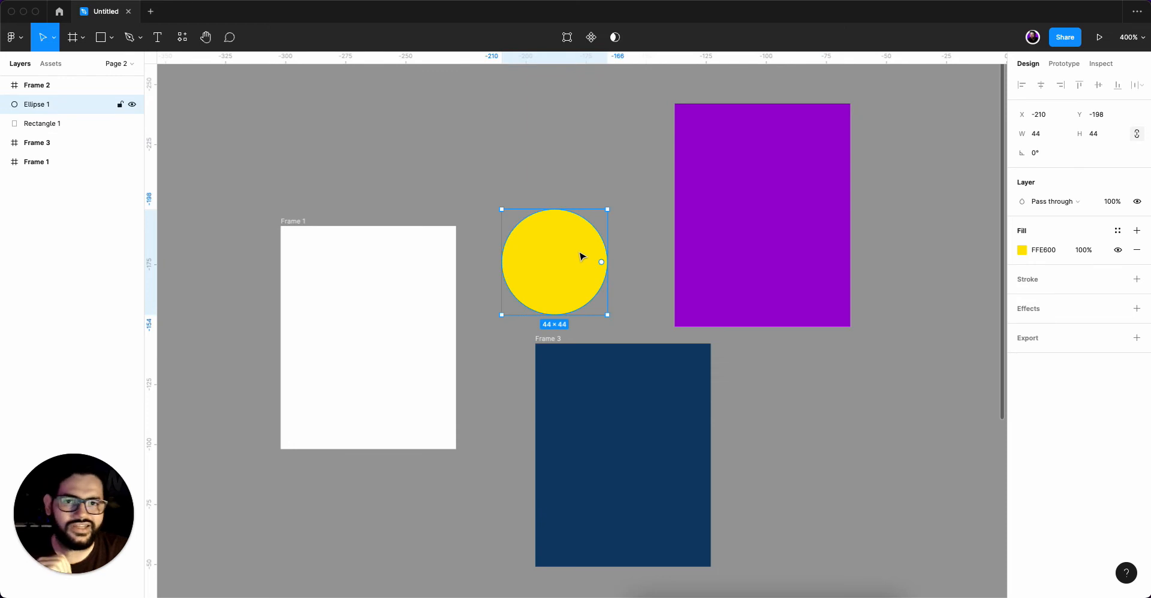
pyautogui.moveTo(574, 257); pyautogui.dragTo(417, 304)
pyautogui.click(300, 226)
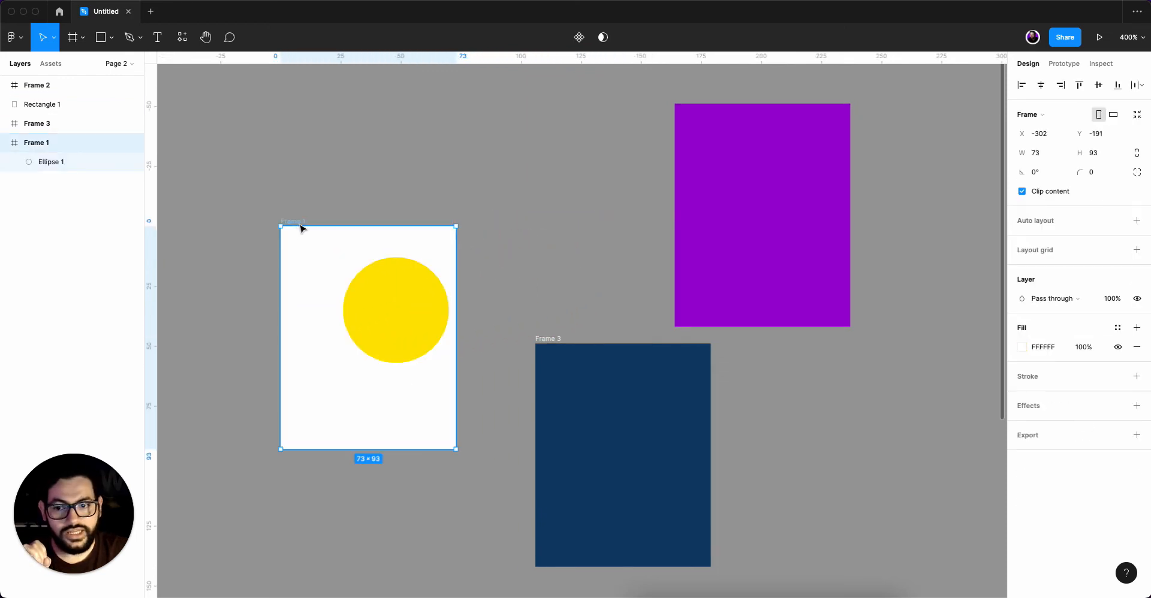
pyautogui.moveTo(380, 314); pyautogui.dragTo(435, 314)
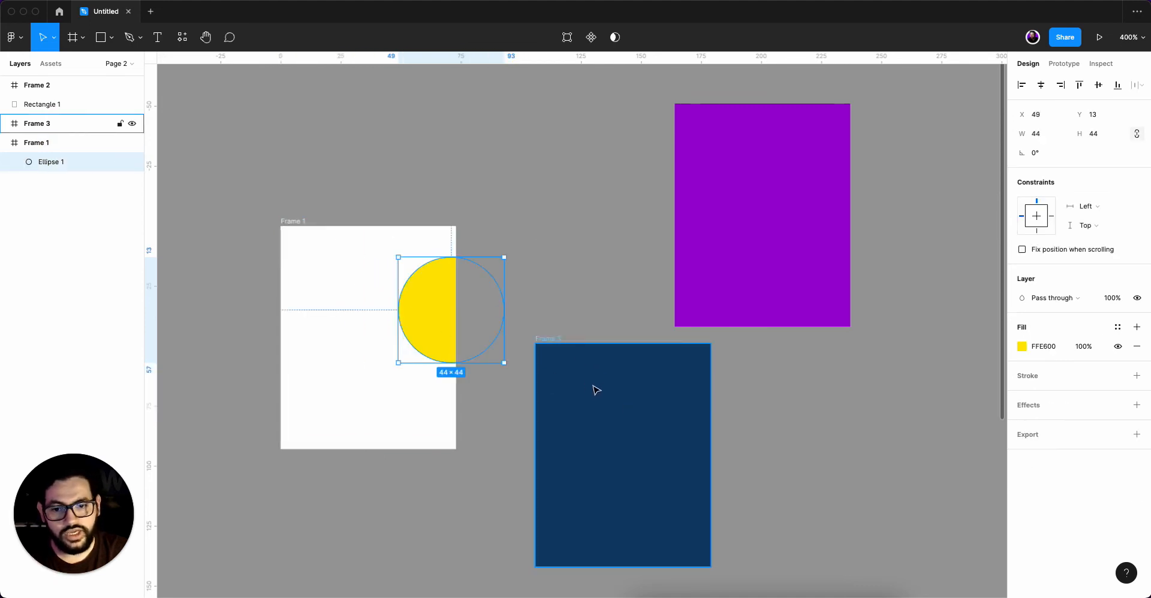
# Try nesting Frame 3 inside Frame 1, and undo it together with the yellow circle's moves into Frame 1.
pyautogui.moveTo(593, 391); pyautogui.dragTo(373, 340)
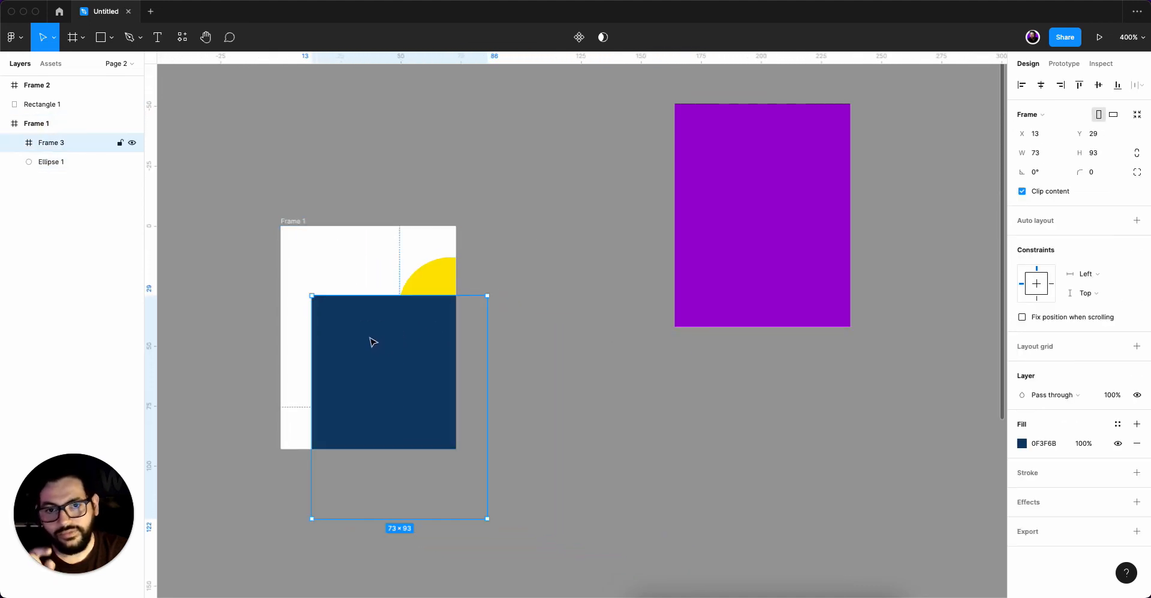
pyautogui.press('super+z')
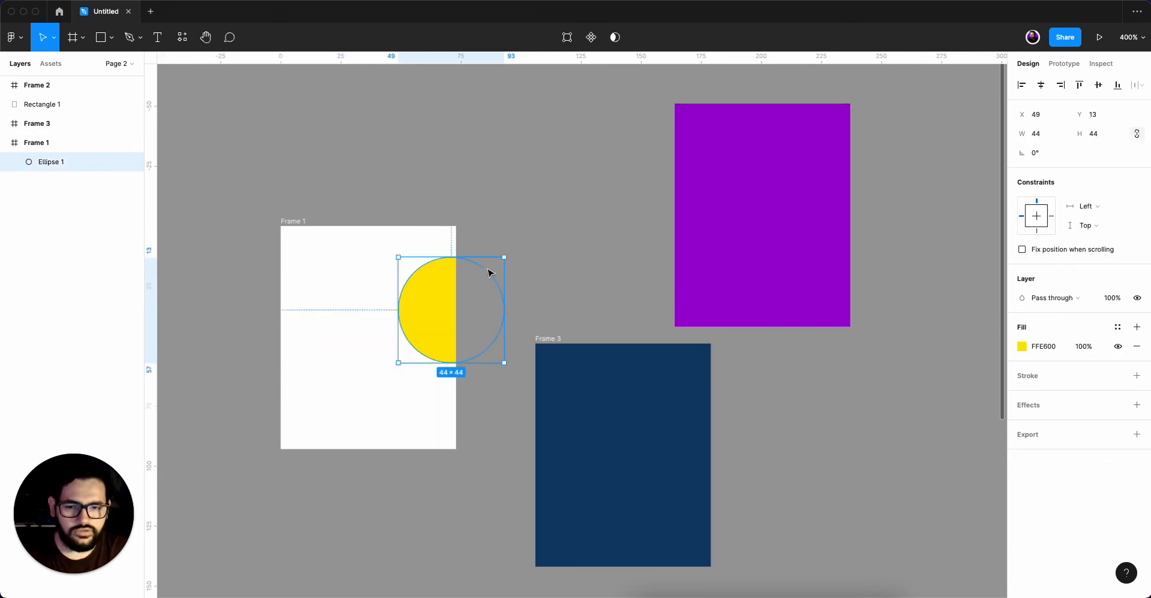
pyautogui.press('super+z')
pyautogui.press('super+z')
pyautogui.press('super+shift+z')
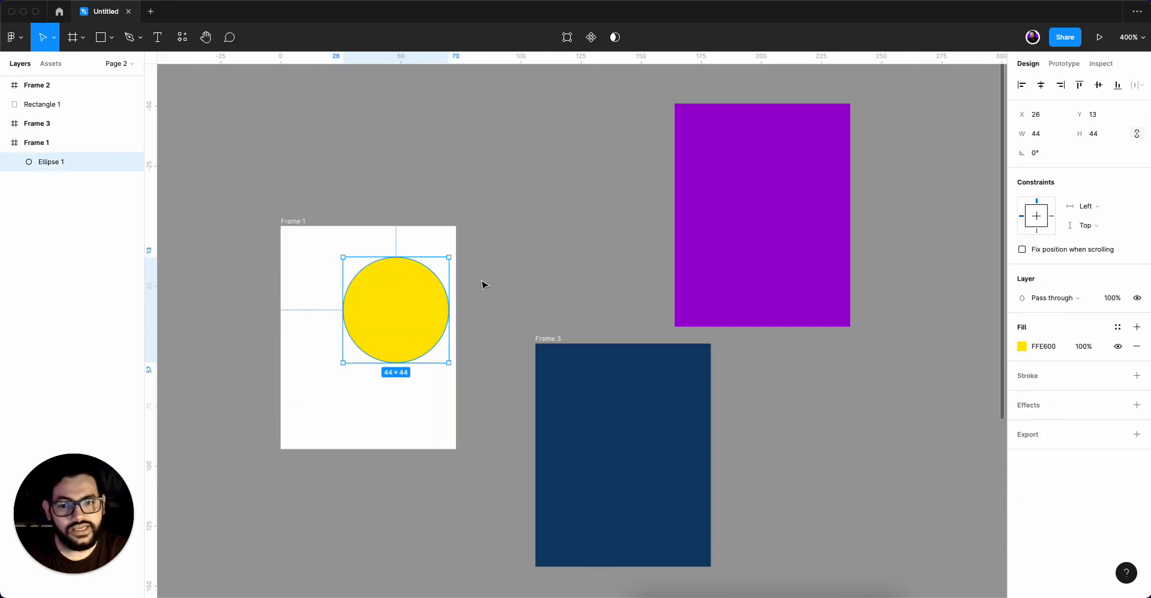
pyautogui.press('super+z')
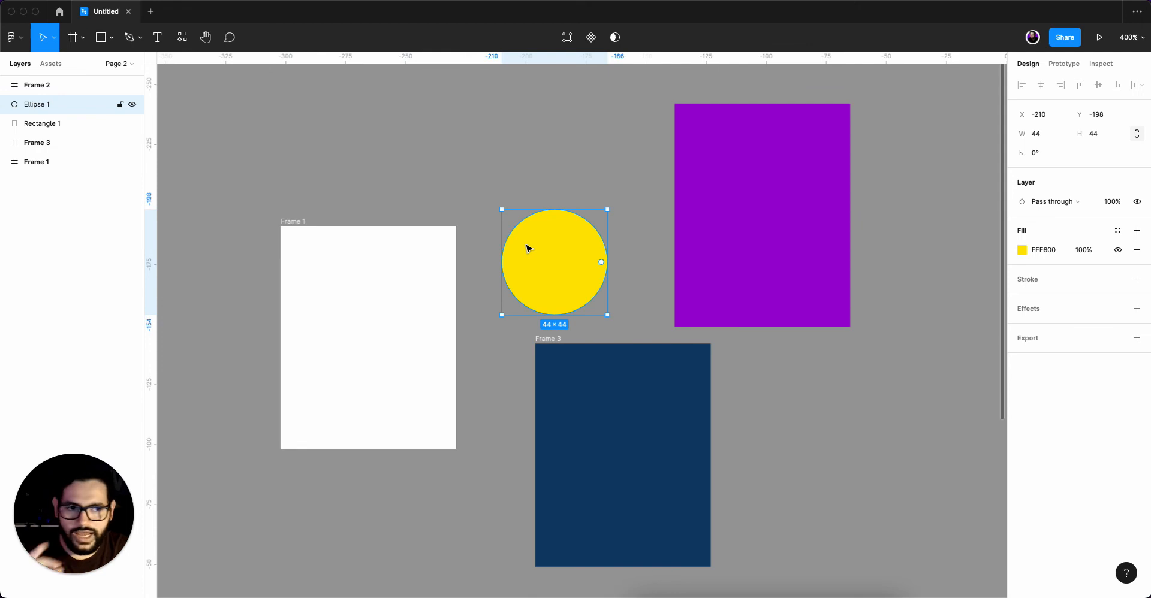
# Select the yellow circle and the purple rectangle in turn to examine their shape properties.
pyautogui.click(615, 189)
pyautogui.click(574, 274)
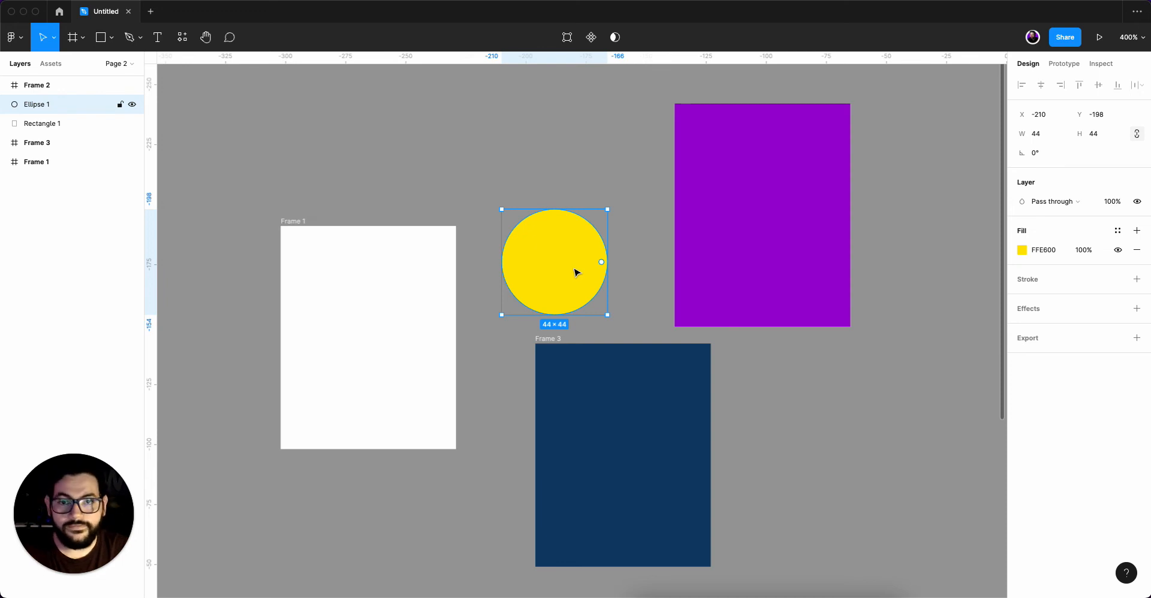
pyautogui.click(722, 201)
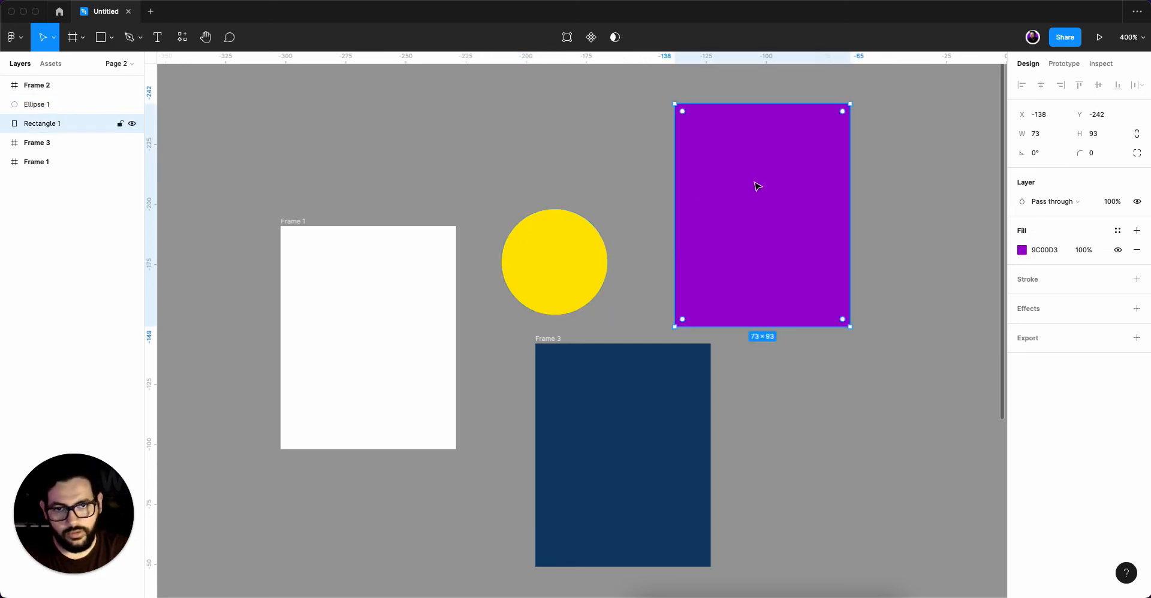
# Move Frame 3 to X -193, Y -134 and the purple rectangle to X -108, Y -214.
pyautogui.click(598, 373)
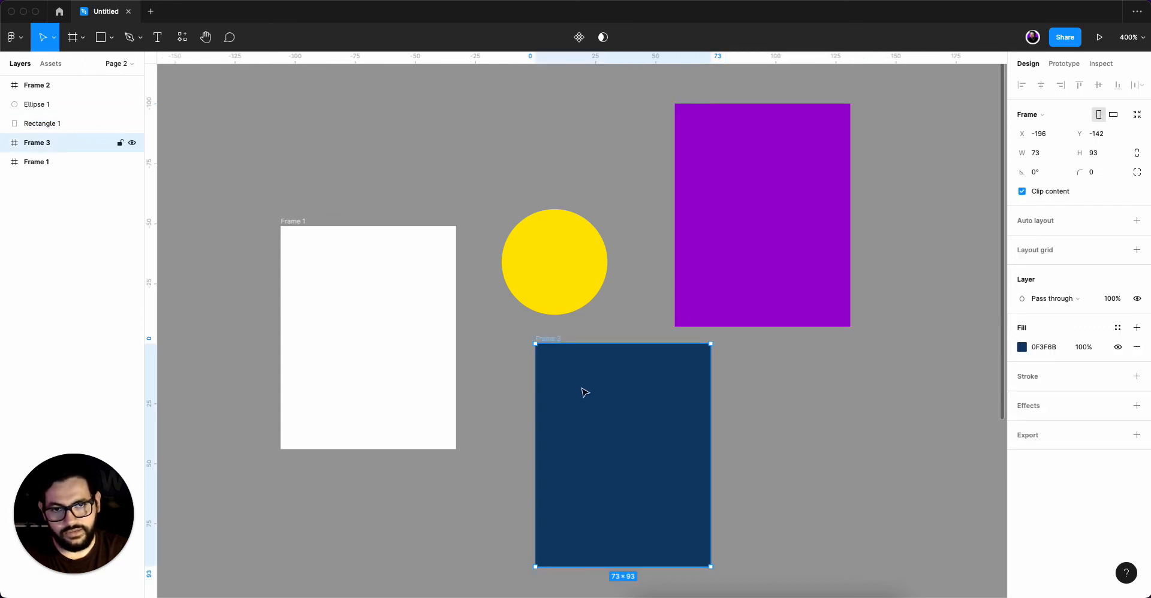
pyautogui.moveTo(583, 392)
pyautogui.mouseDown()
pyautogui.moveTo(740, 244)
pyautogui.moveTo(747, 159)
pyautogui.moveTo(732, 269)
pyautogui.moveTo(732, 228)
pyautogui.moveTo(696, 374)
pyautogui.moveTo(655, 418)
pyautogui.moveTo(593, 408)
pyautogui.mouseUp()
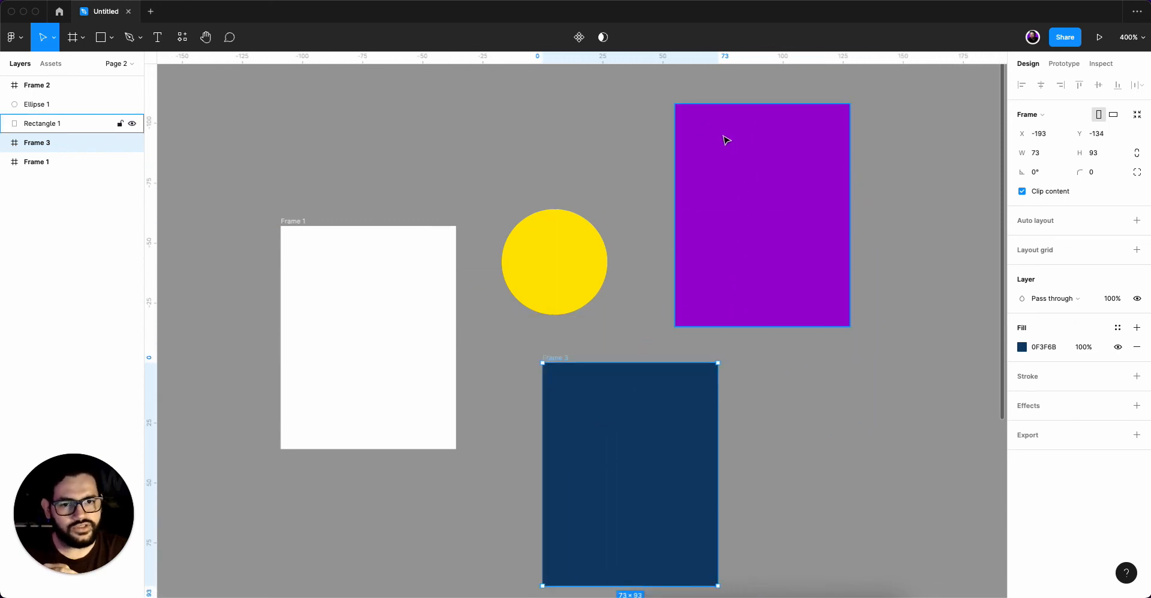
pyautogui.moveTo(728, 138); pyautogui.dragTo(793, 205)
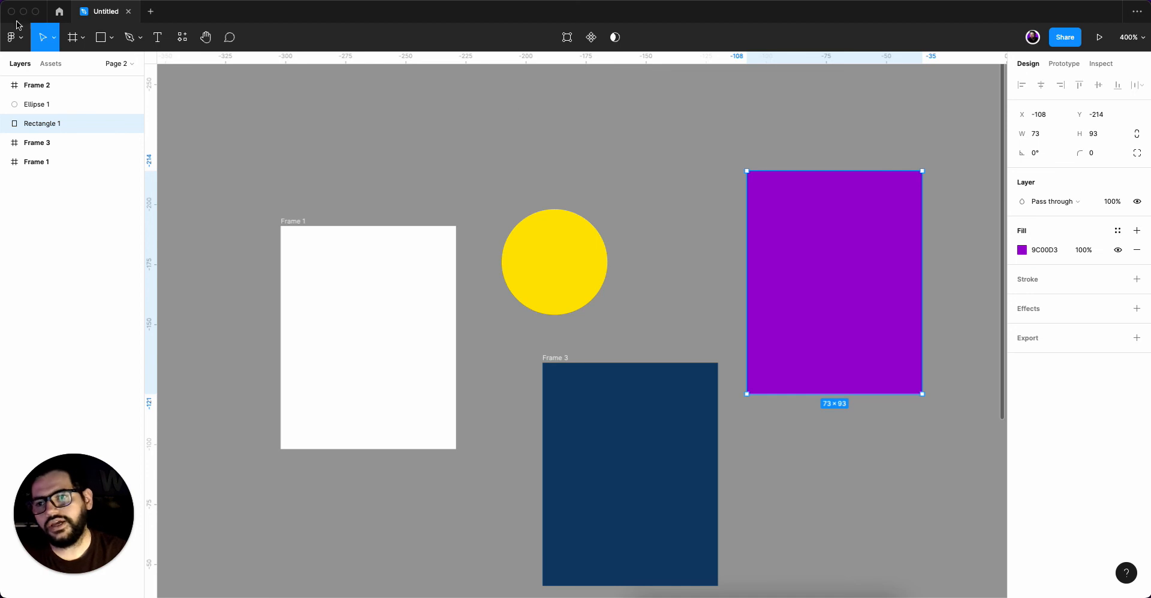
# Draw a closed irregular vector shape about 73 × 33 above the yellow circle with the Pen tool.
pyautogui.click(139, 37)
pyautogui.click(147, 69)
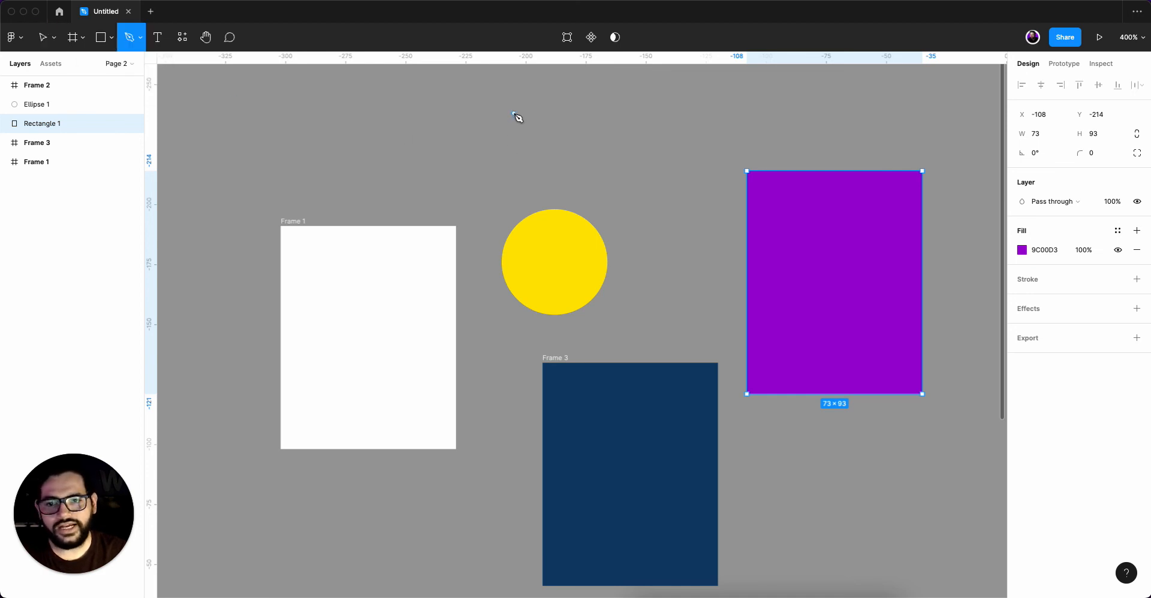
pyautogui.moveTo(514, 113)
pyautogui.mouseDown()
pyautogui.moveTo(450, 176)
pyautogui.moveTo(551, 192)
pyautogui.moveTo(584, 174)
pyautogui.moveTo(585, 138)
pyautogui.moveTo(522, 115)
pyautogui.mouseUp()
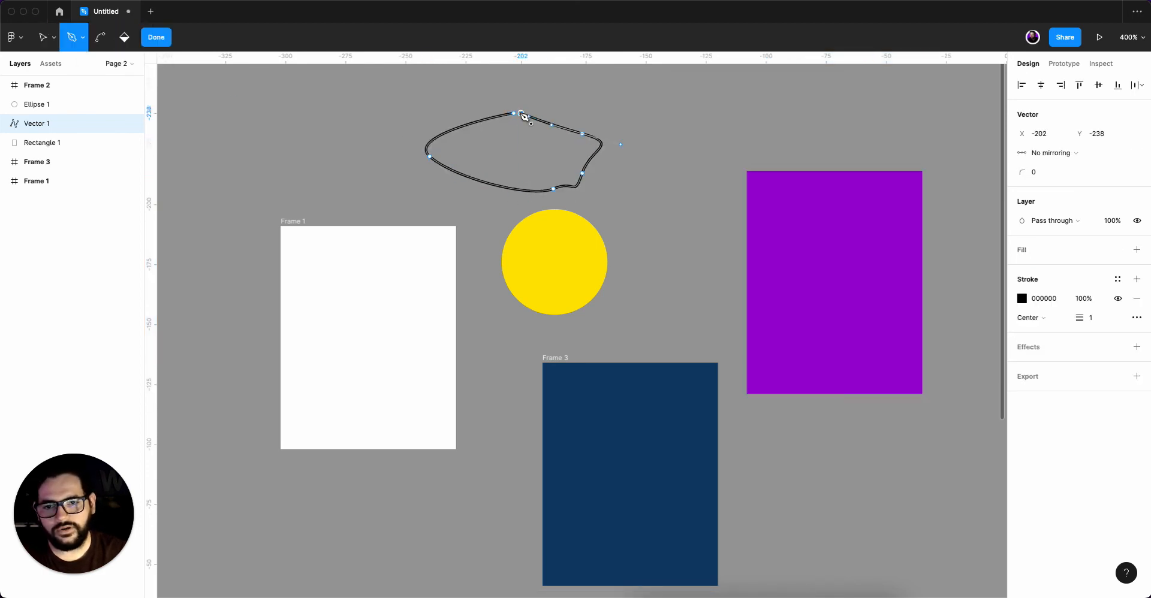
pyautogui.click(521, 113)
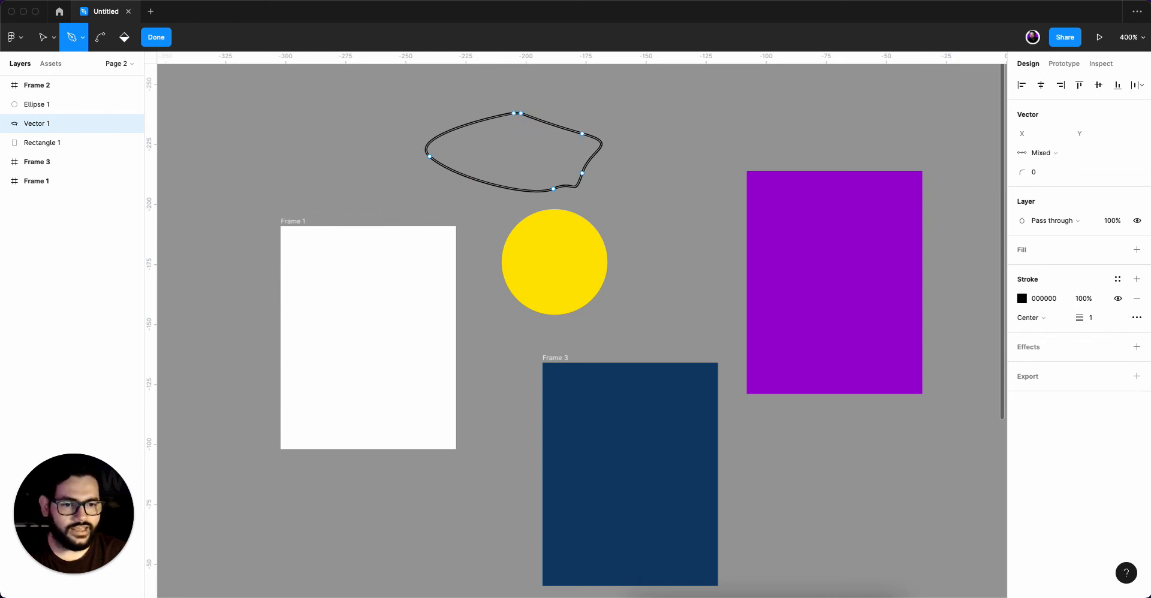
# Give the vector shape a D9D9D9 fill and no stroke, and place it above Frame 1 at X -298, Y -240.
pyautogui.click(1137, 250)
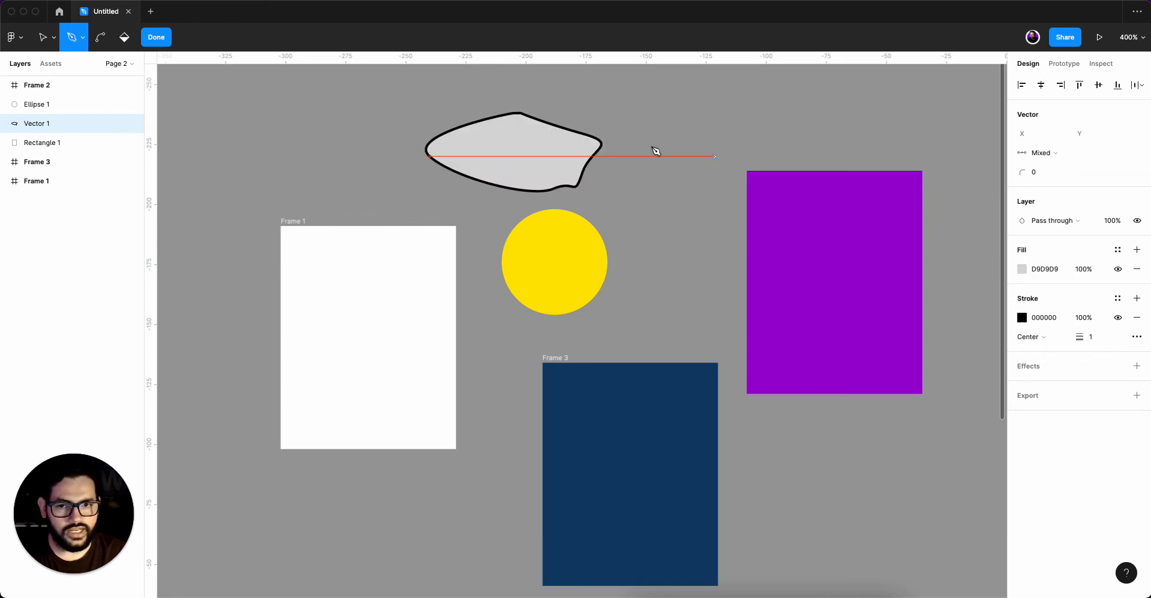
pyautogui.click(1138, 318)
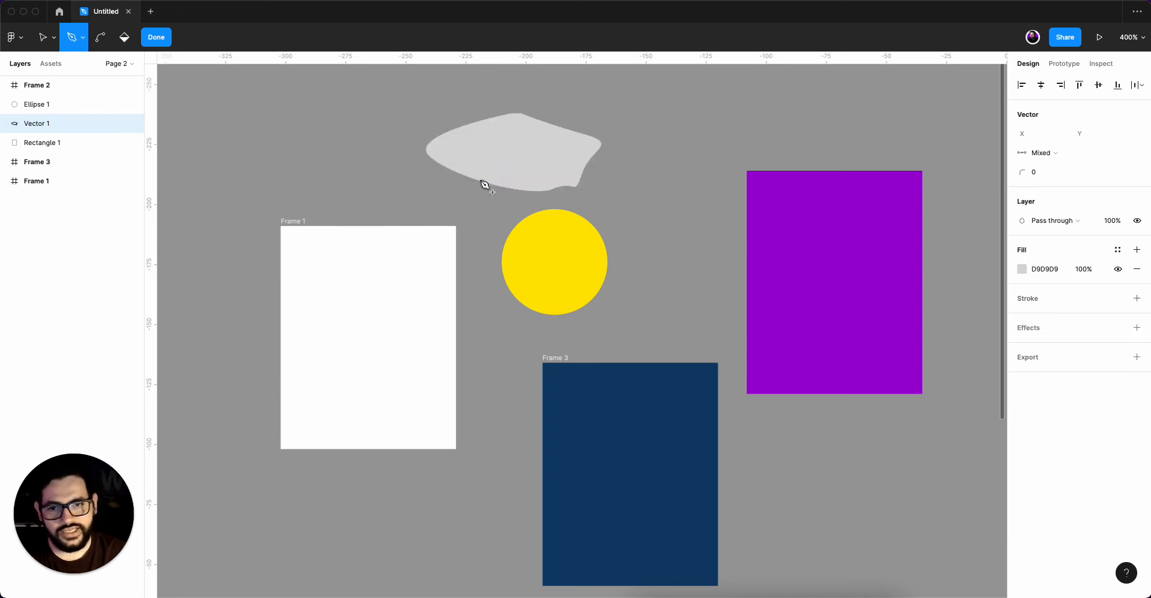
pyautogui.click(164, 38)
pyautogui.moveTo(505, 146); pyautogui.dragTo(370, 144)
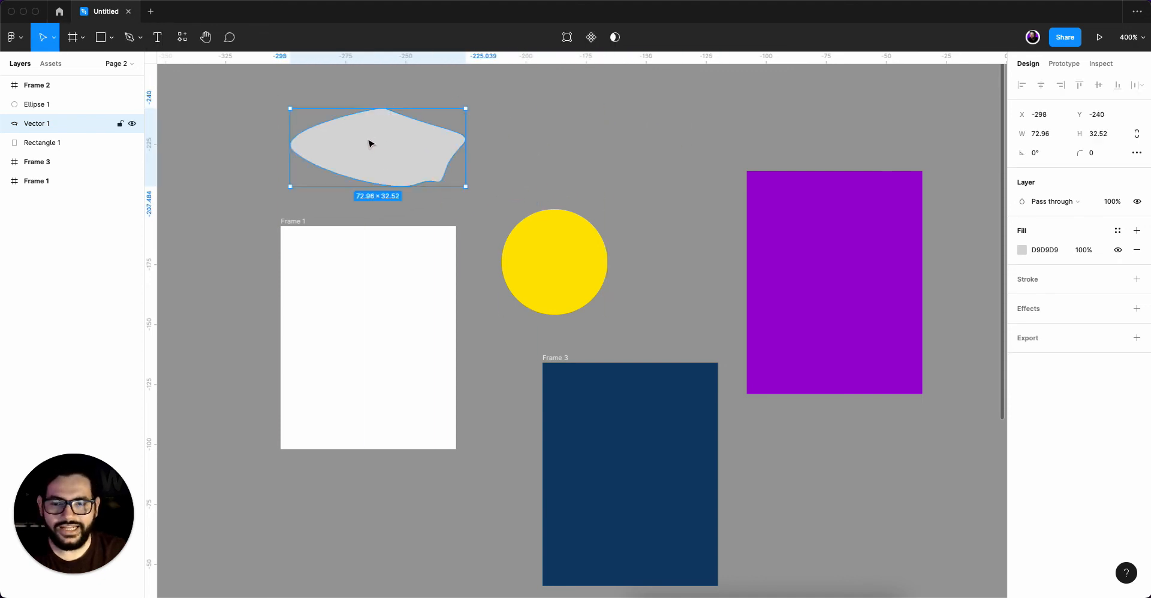
# Wrap the grey vector shape above Frame 1 in its own frame and select the shape inside it.
pyautogui.rightClick(370, 144)
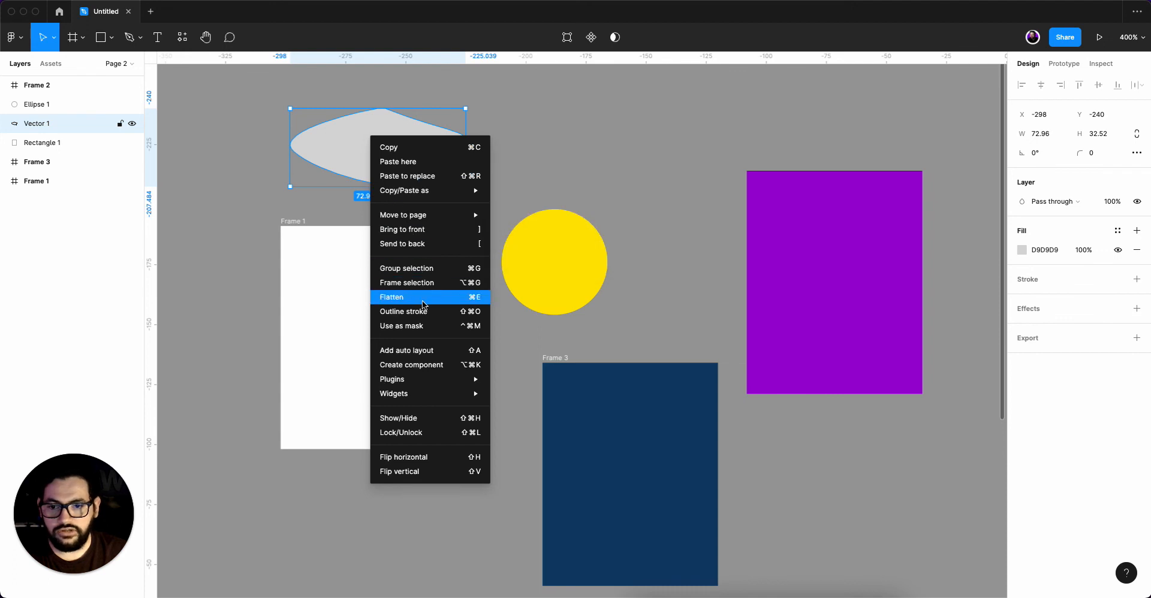
pyautogui.click(430, 280)
pyautogui.click(394, 170)
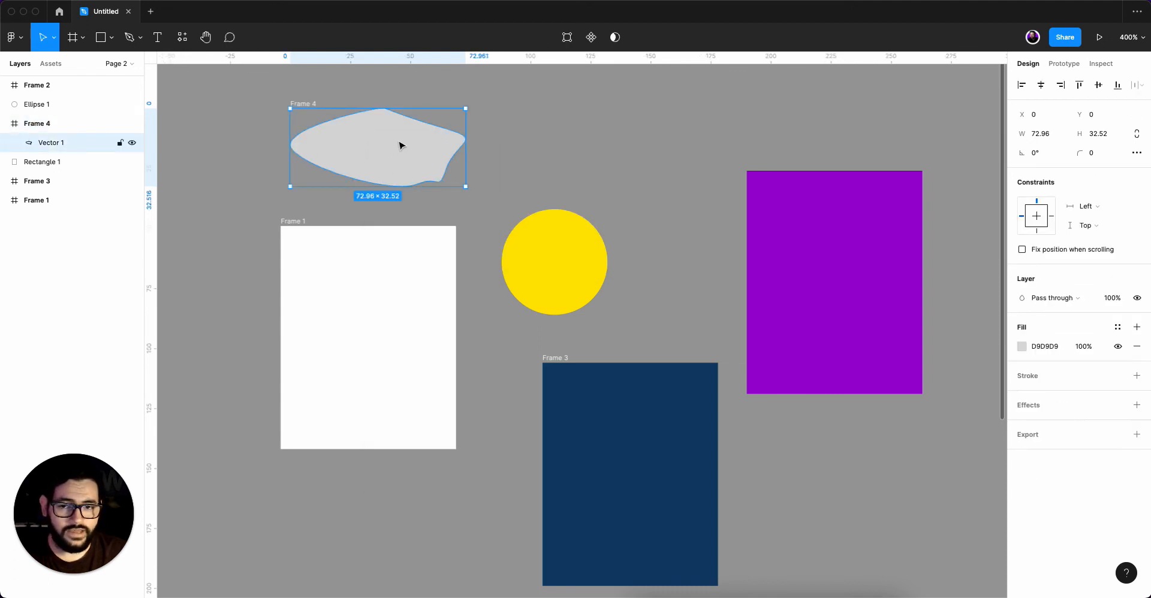
# Move the yellow circle into Frame 4 over the vector shape and turn on Clip content for the frame.
pyautogui.moveTo(550, 244); pyautogui.dragTo(380, 136)
pyautogui.press('Escape')
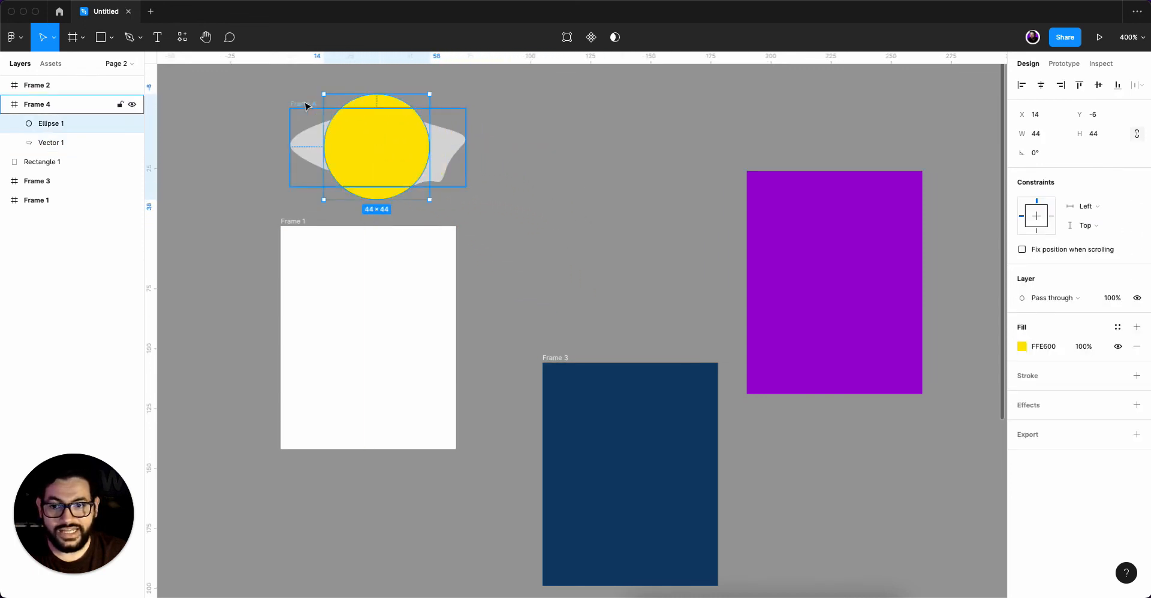
pyautogui.click(1022, 192)
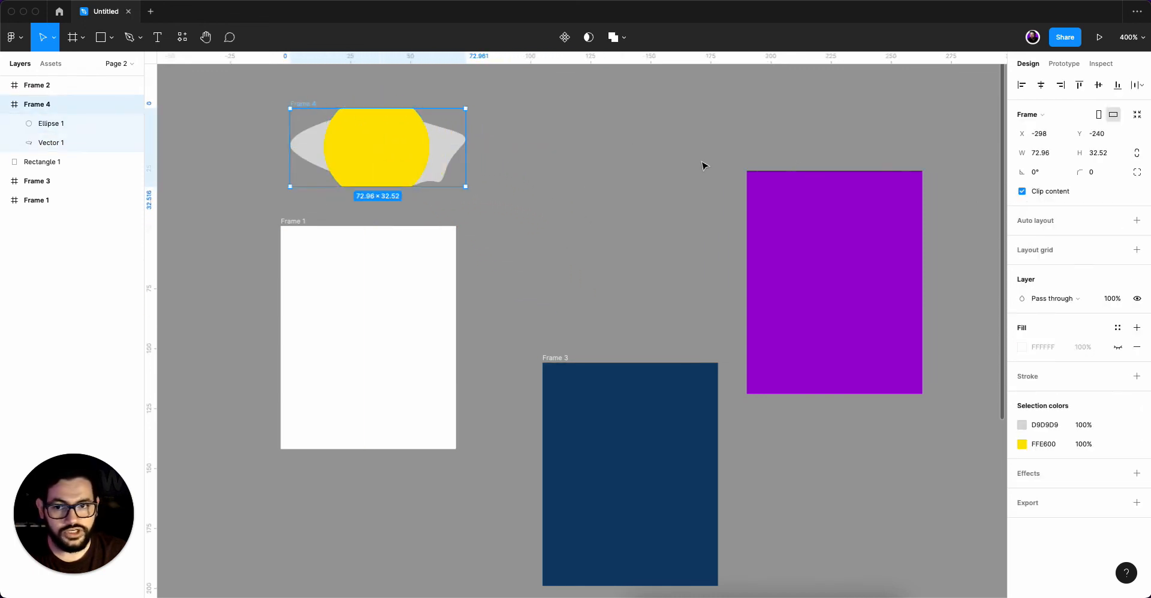
# Move Frame 4 between Frame 1 and the purple rectangle, above Frame 3, and position the yellow circle inside it at X 24, Y -4.
pyautogui.moveTo(356, 143)
pyautogui.mouseDown()
pyautogui.moveTo(585, 185)
pyautogui.moveTo(552, 198)
pyautogui.moveTo(590, 174)
pyautogui.moveTo(602, 187)
pyautogui.moveTo(534, 177)
pyautogui.mouseUp()
pyautogui.click(586, 185)
pyautogui.doubleClick(586, 185)
pyautogui.press('Escape')
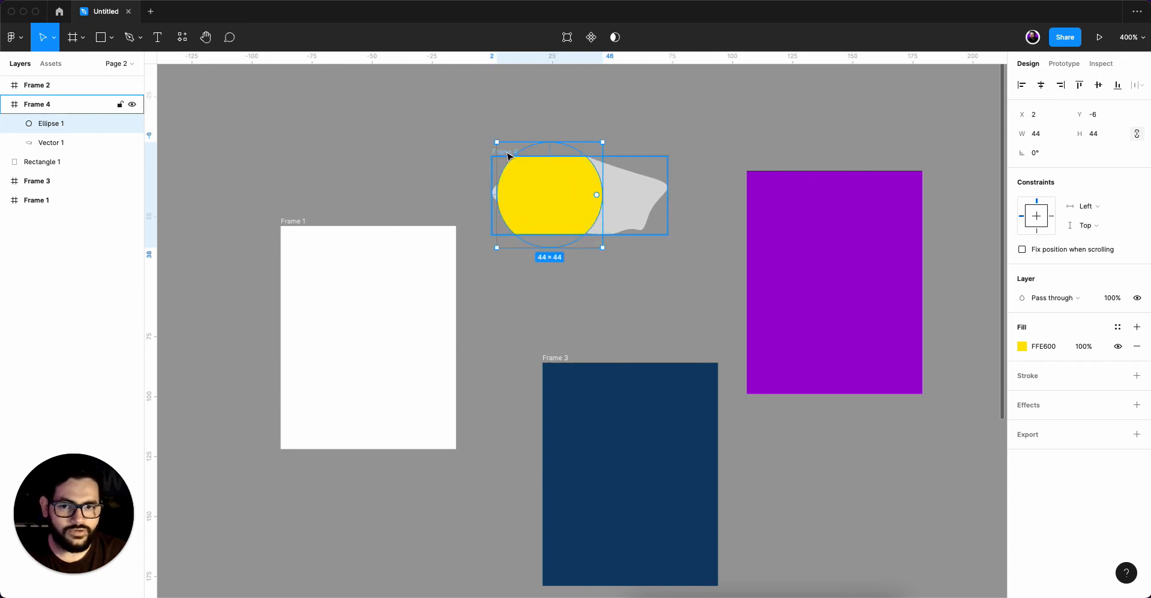
pyautogui.click(508, 155)
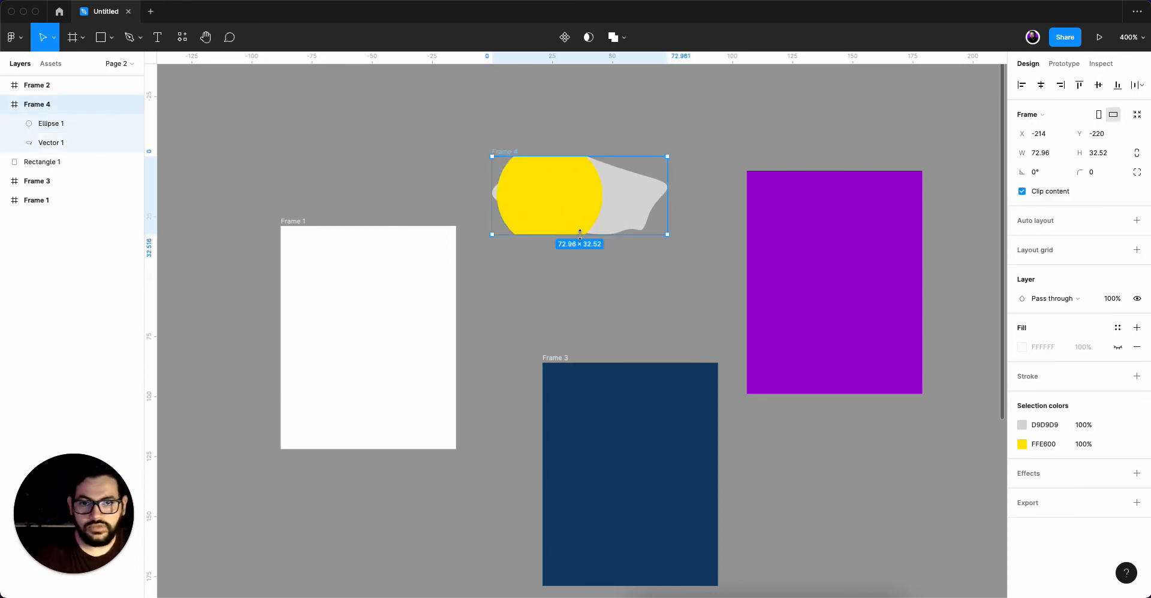
pyautogui.moveTo(562, 210); pyautogui.dragTo(608, 214)
pyautogui.click(556, 213)
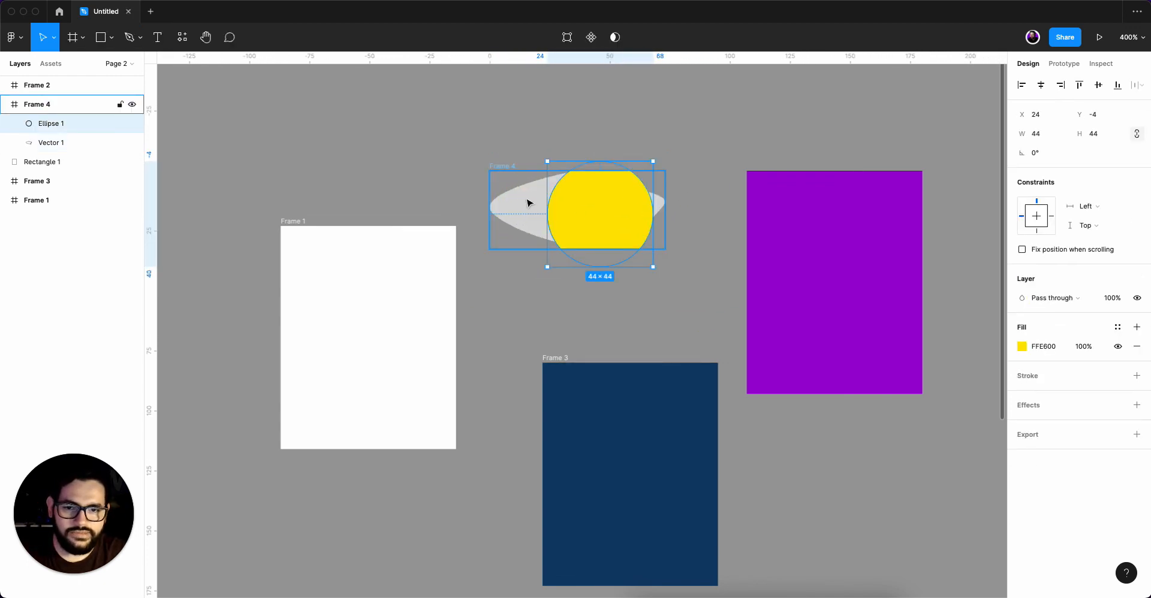
# Select the vector shape and the yellow circle in Frame 4 together and use the vector as a mask.
pyautogui.click(527, 203)
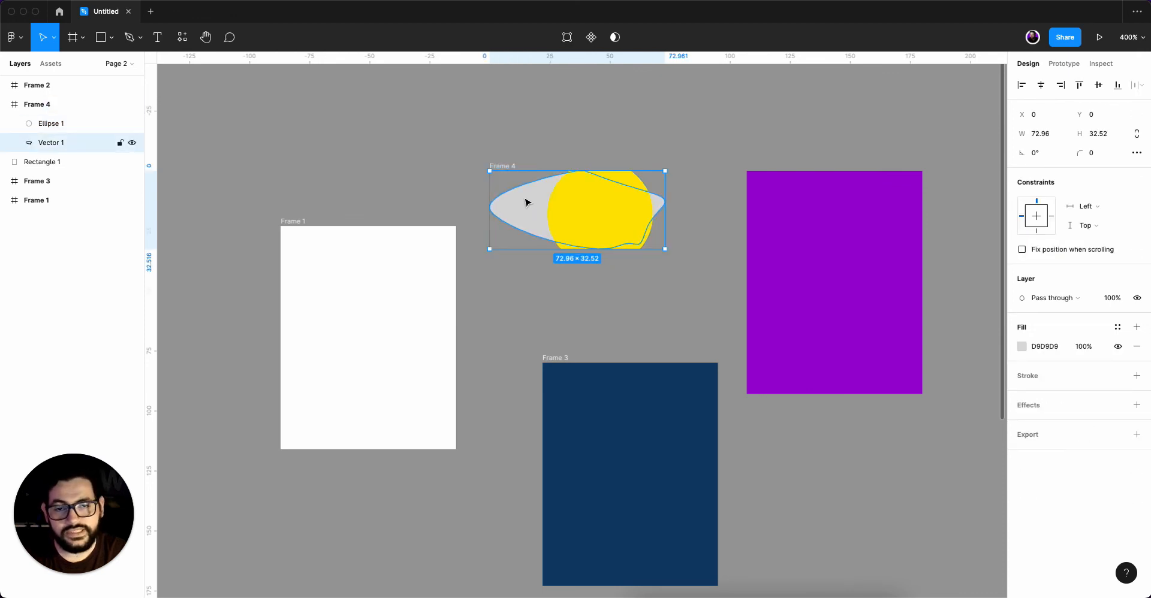
pyautogui.keyDown('shift'); pyautogui.click(574, 203); pyautogui.keyUp('shift')
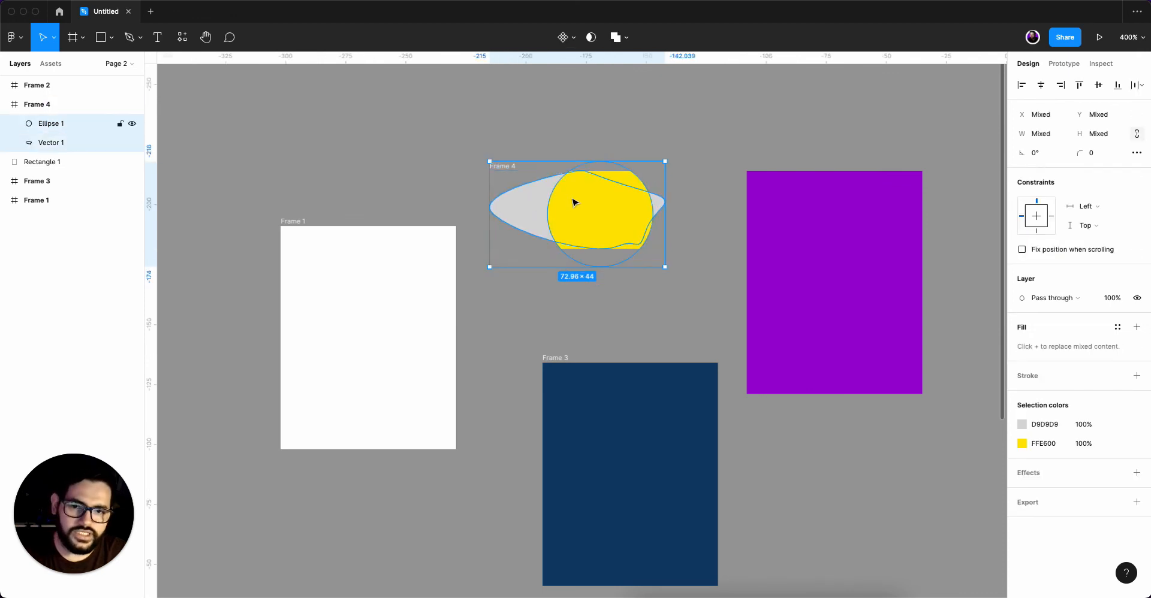
pyautogui.click(591, 38)
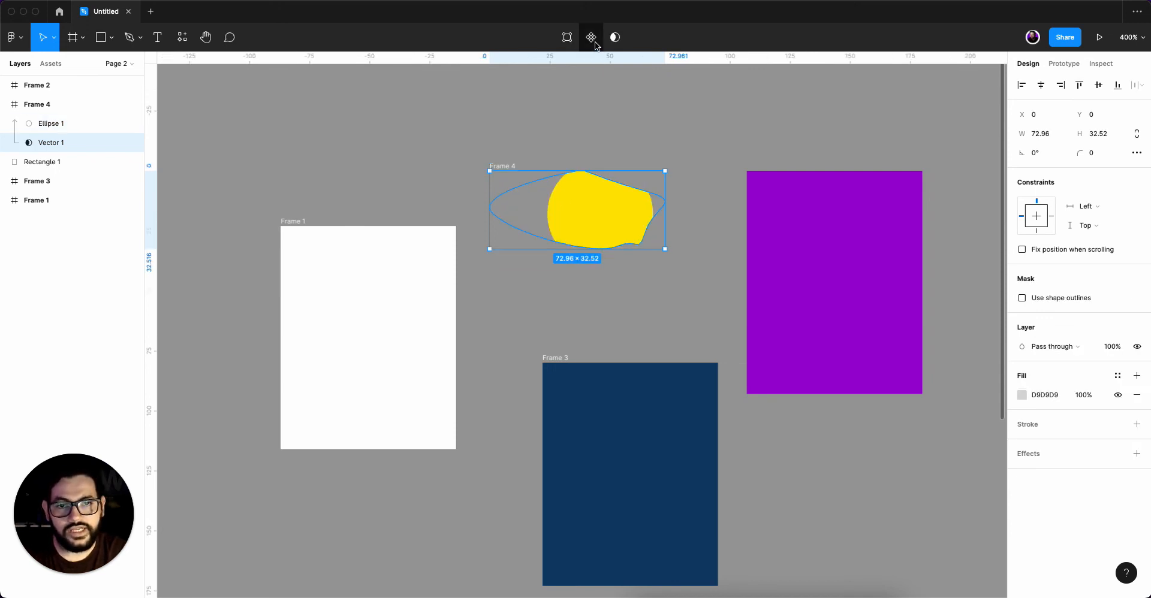
# Widen the masked yellow circle to 82 × 44 at X -3, Y -4 to cover the whole vector mask, and deselect it.
pyautogui.scroll(2, 608, 203)
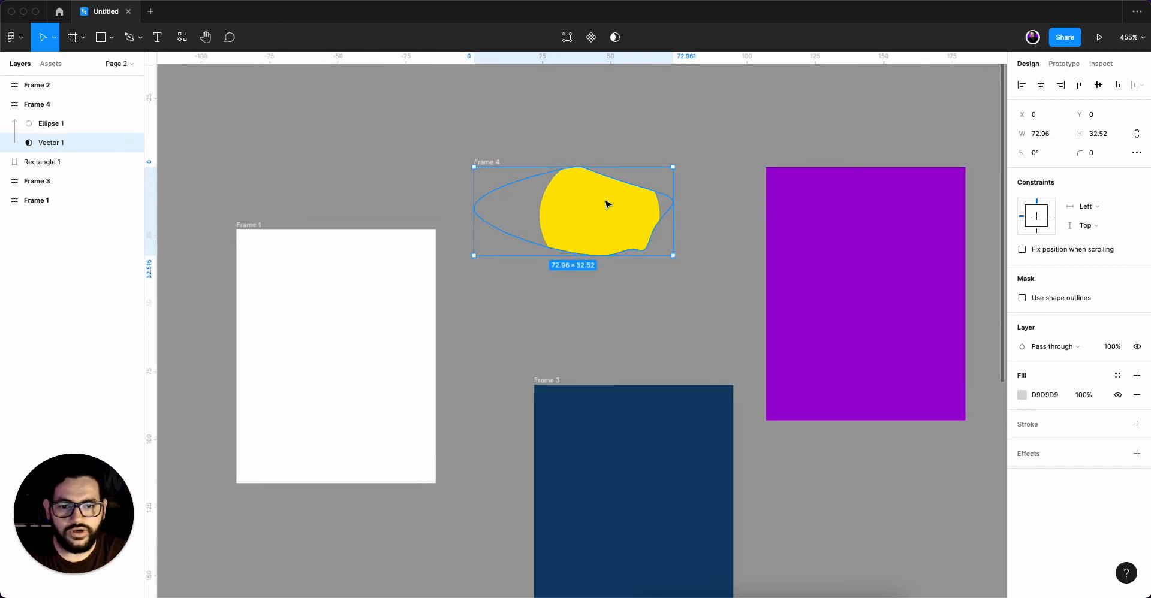
pyautogui.click(607, 205)
pyautogui.moveTo(540, 204); pyautogui.dragTo(466, 204)
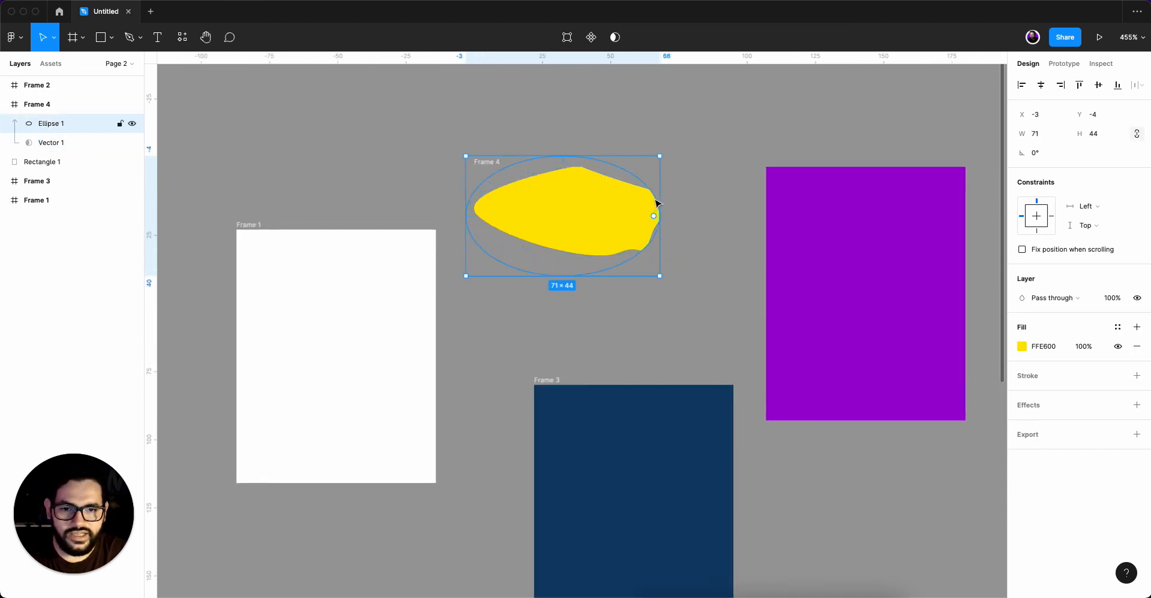
pyautogui.moveTo(657, 204); pyautogui.dragTo(687, 203)
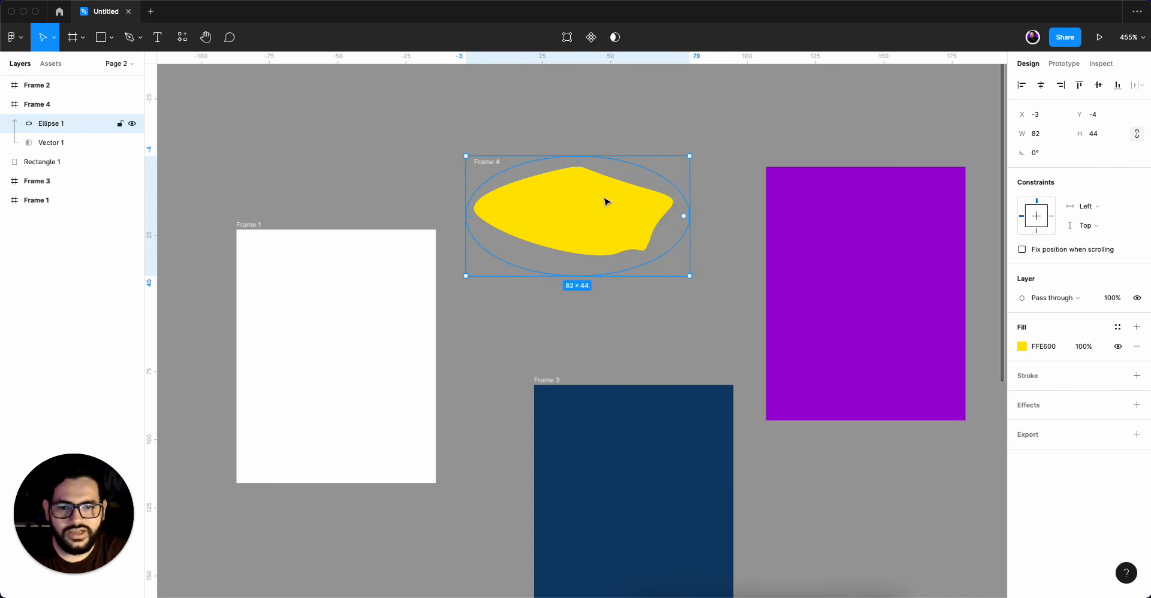
pyautogui.scroll(3, 607, 202)
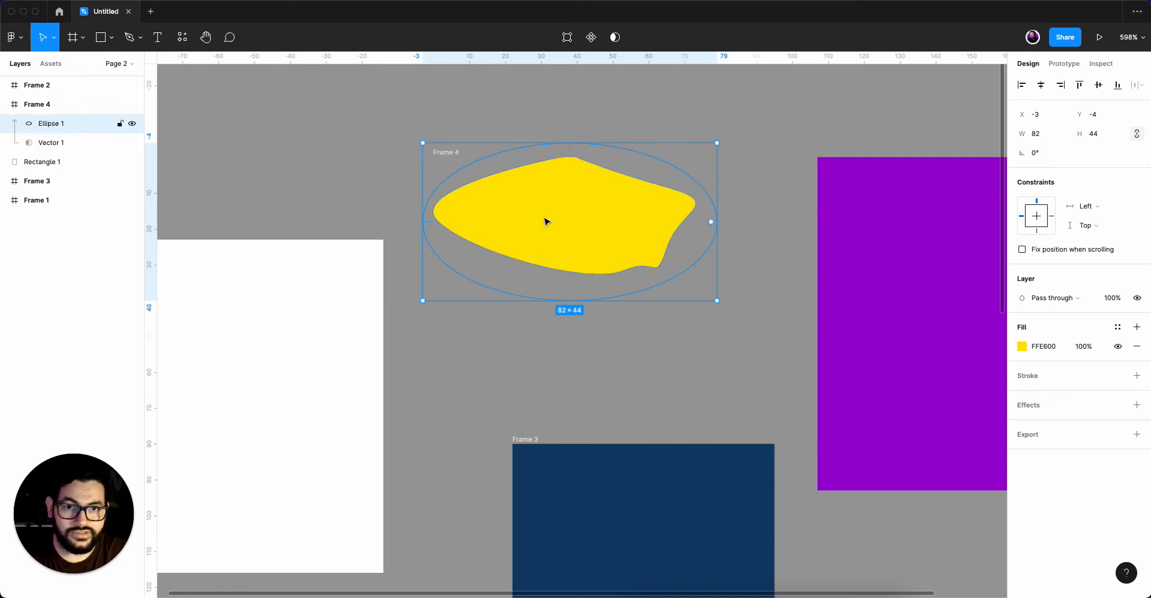
pyautogui.scroll(-5, 619, 236)
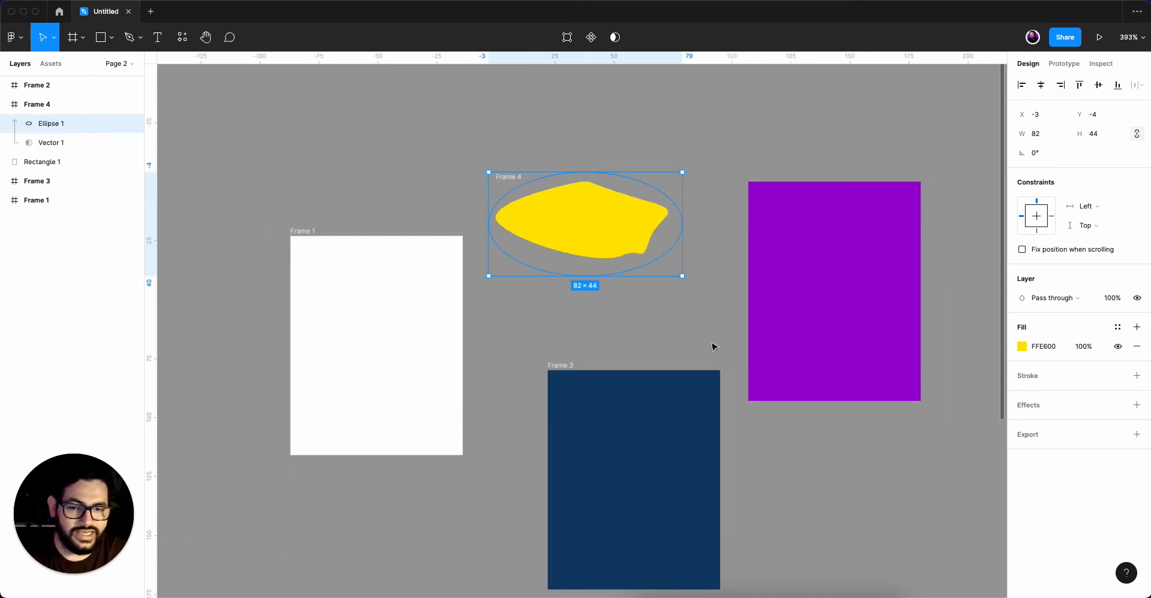
pyautogui.click(787, 441)
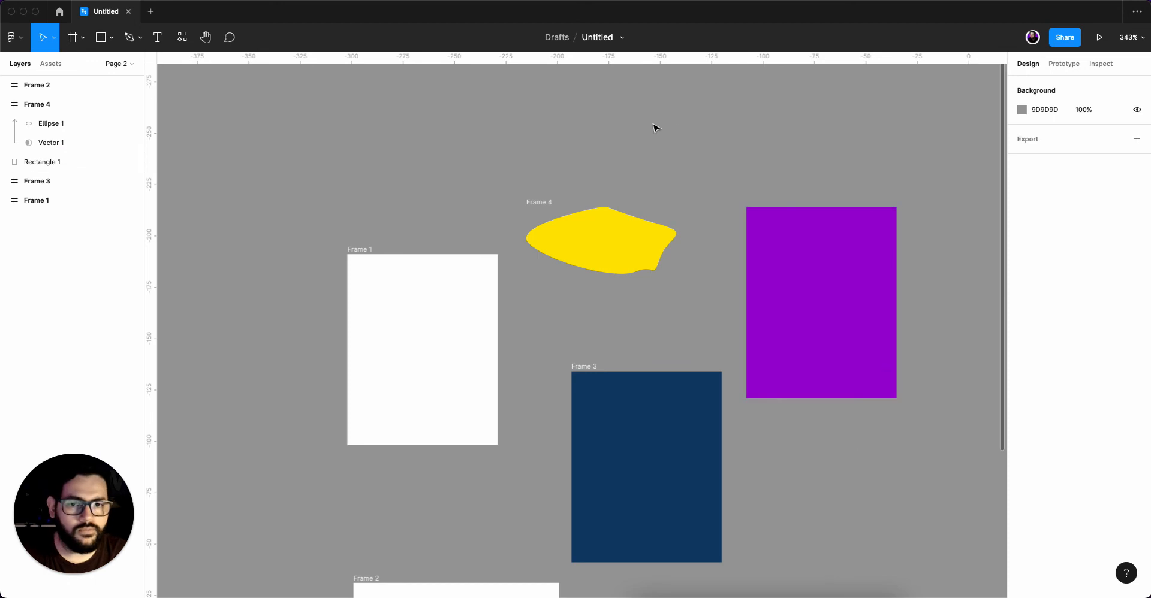
pyautogui.click(111, 39)
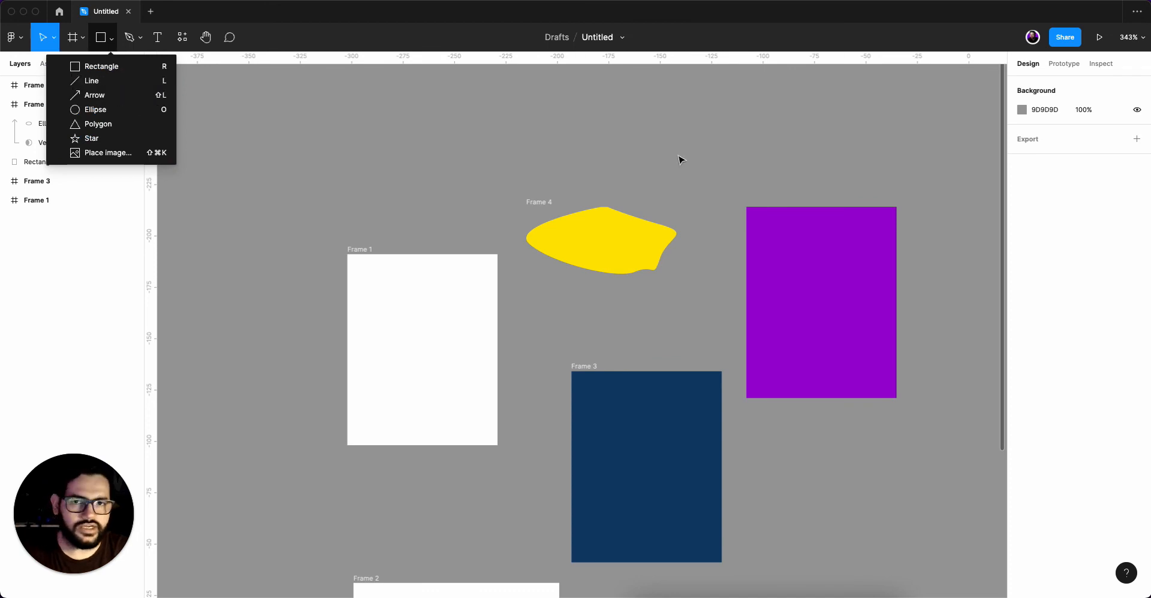
pyautogui.click(668, 139)
pyautogui.scroll(-1, 738, 151)
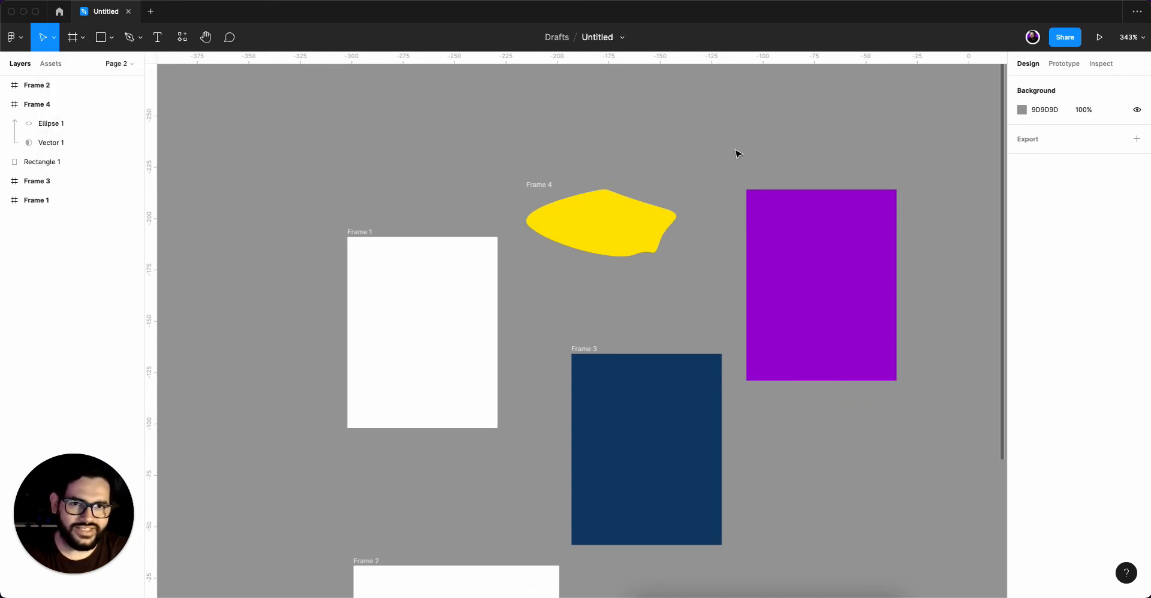
pyautogui.scroll(-2, 753, 147)
pyautogui.moveTo(786, 131); pyautogui.dragTo(740, 122)
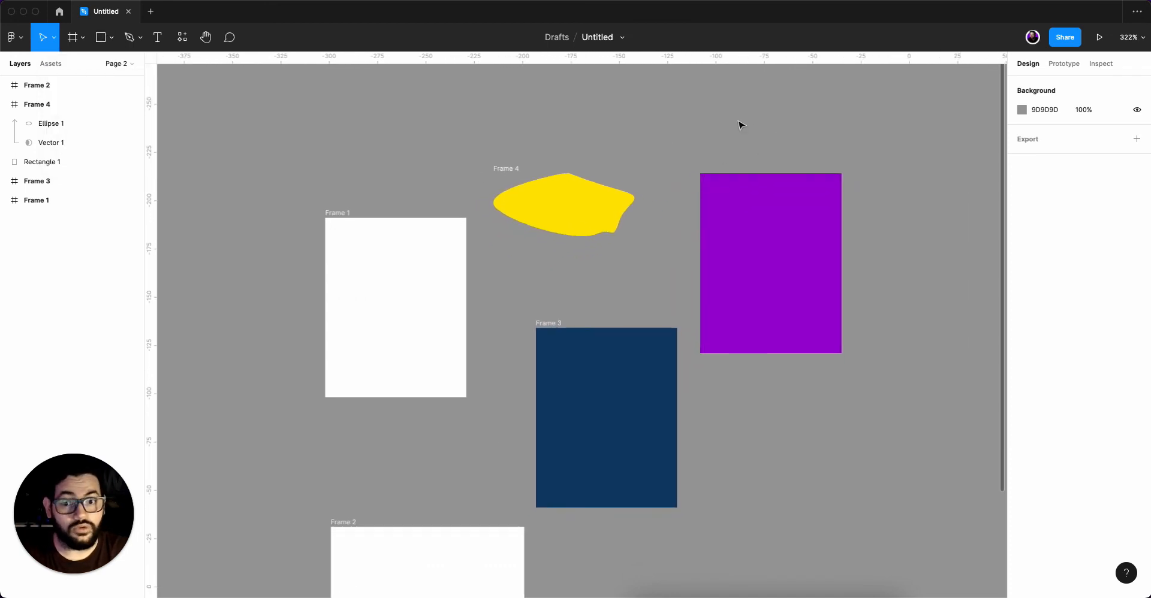
pyautogui.scroll(-3, 781, 210)
pyautogui.moveTo(796, 395); pyautogui.dragTo(777, 340)
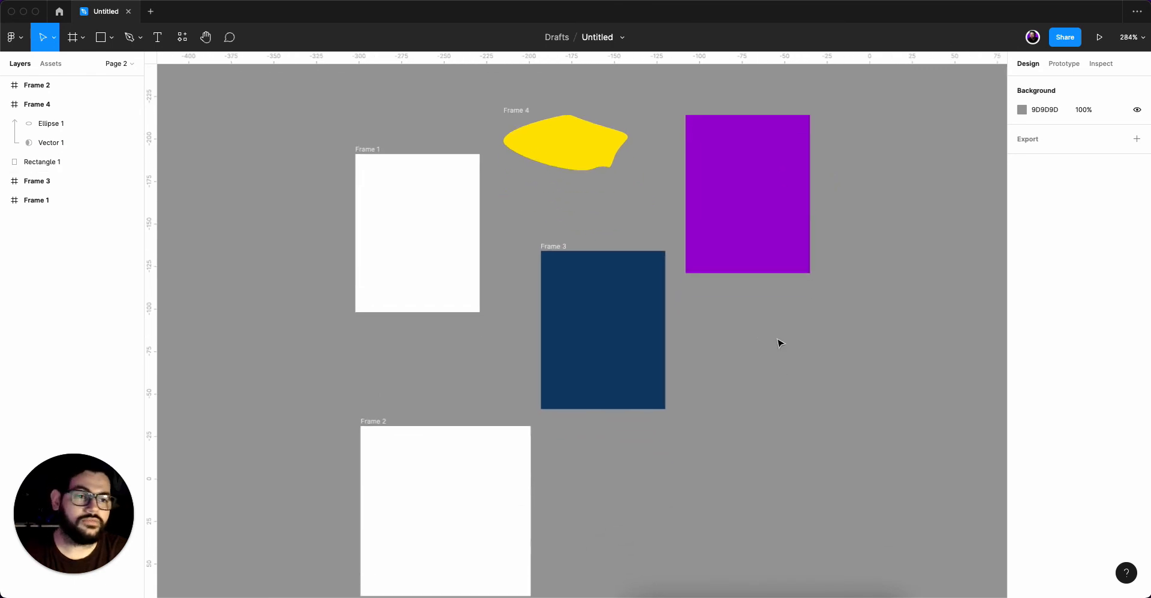